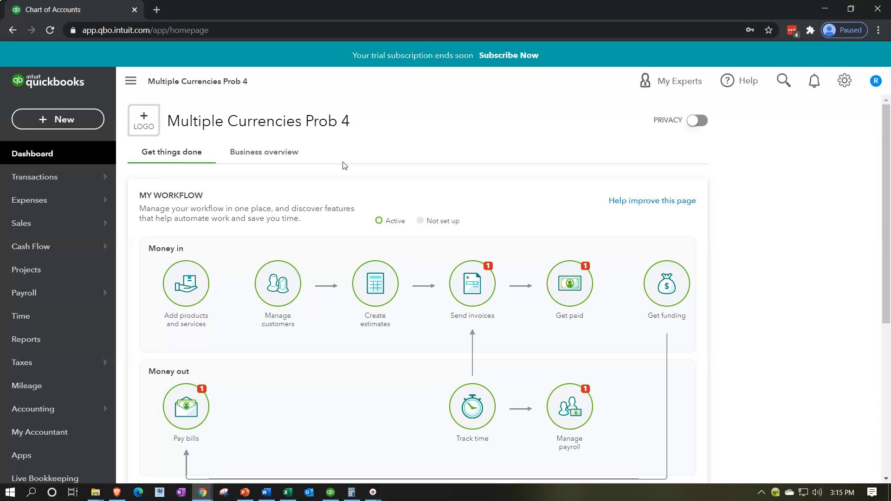
Duplicate the company homepage tab twice so that three browser tabs of the company are open
right_click(98, 12)
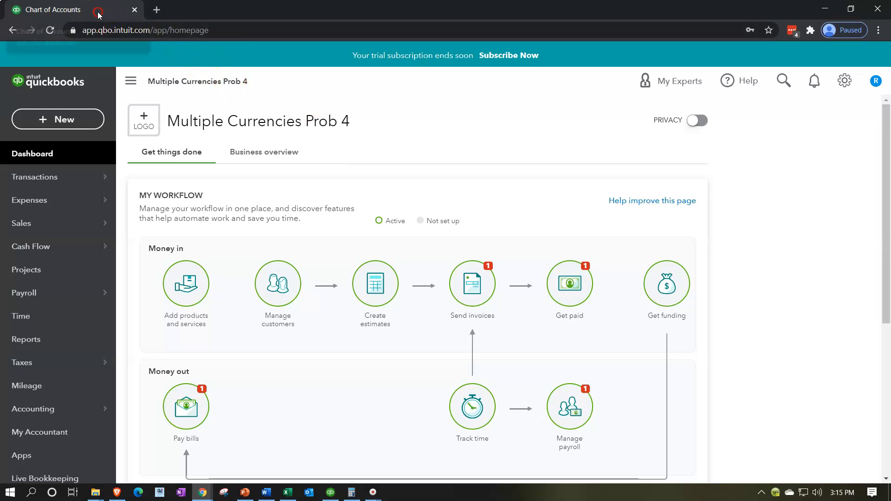
left_click(122, 82)
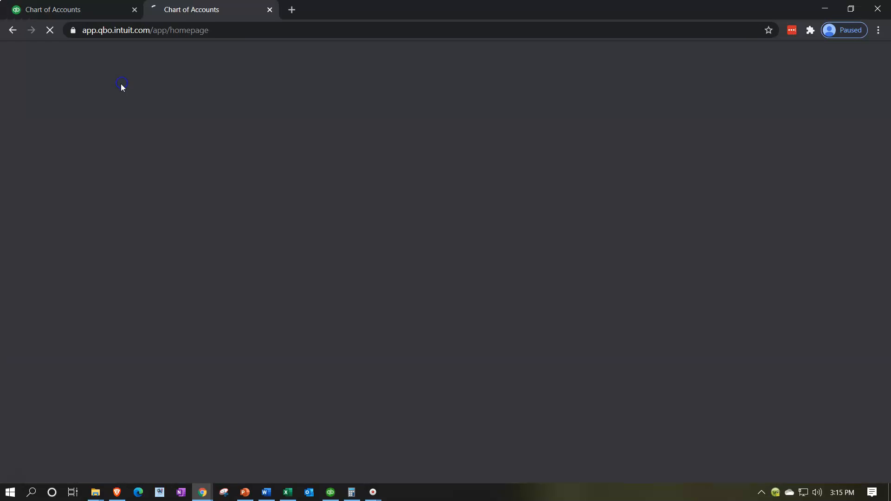
right_click(202, 9)
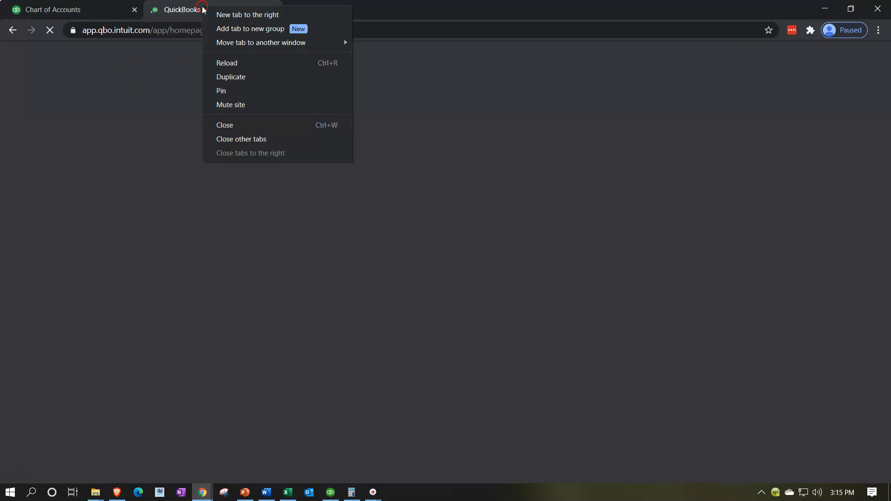
left_click(229, 76)
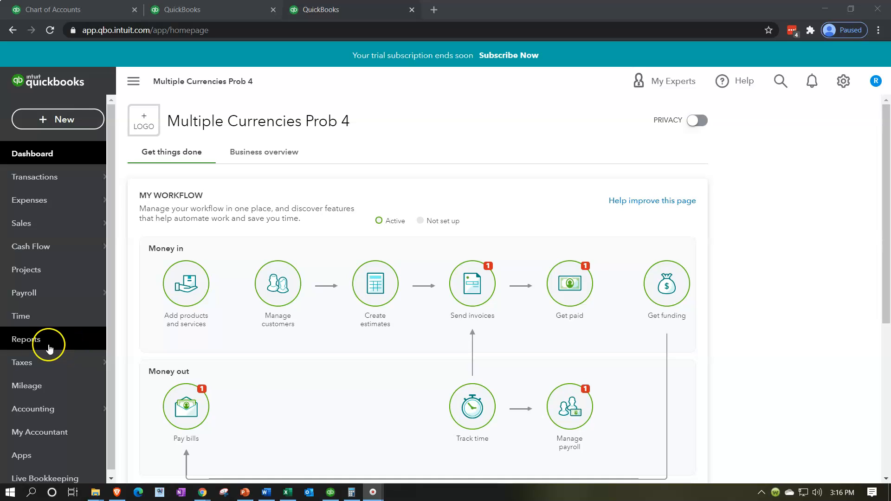
Open the Profit and Loss report from the favorite reports in the third browser tab
left_click(49, 346)
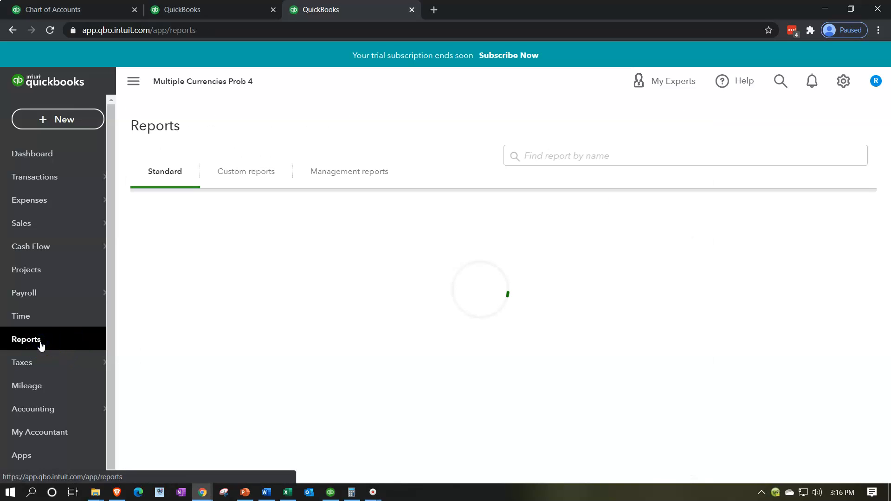
left_click(144, 330)
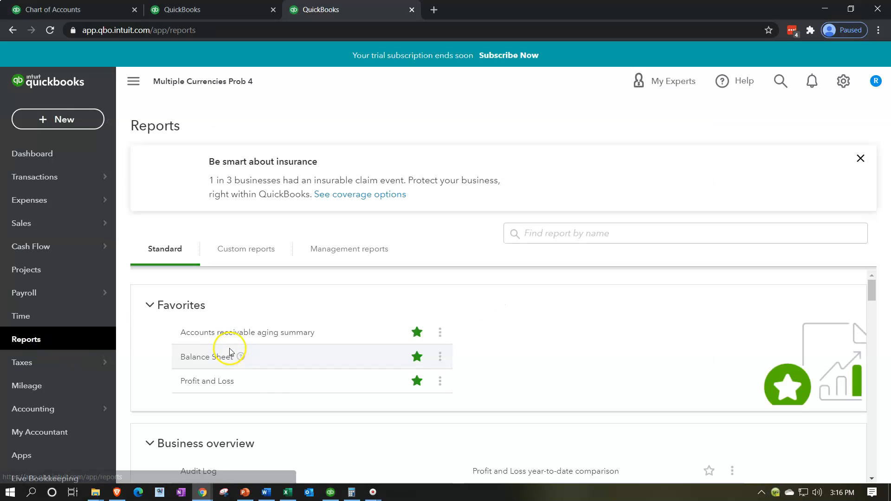
left_click(203, 384)
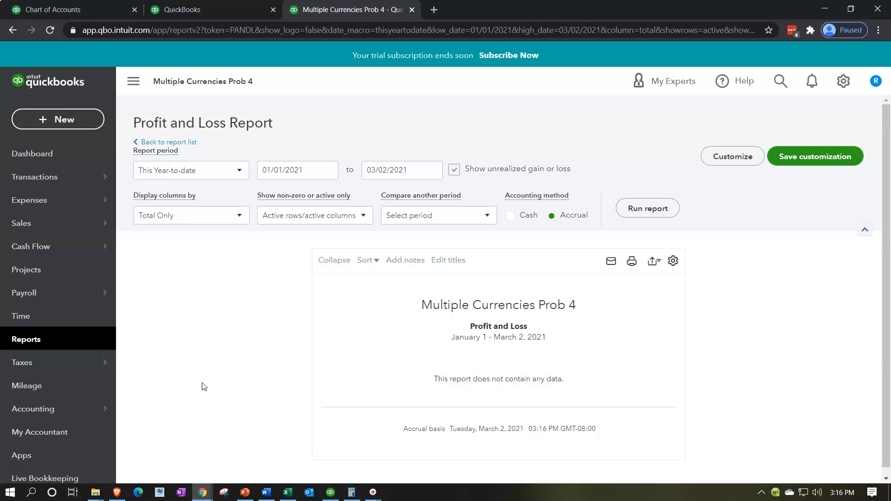
Set the Profit and Loss report period to 01/01/2020 through 12/31/2021
left_click(297, 172)
left_click(232, 382)
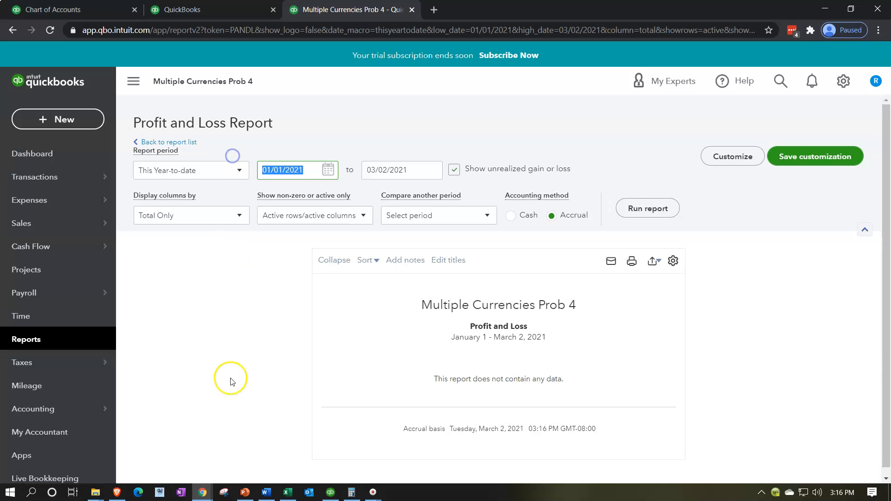
type("01/01/2")
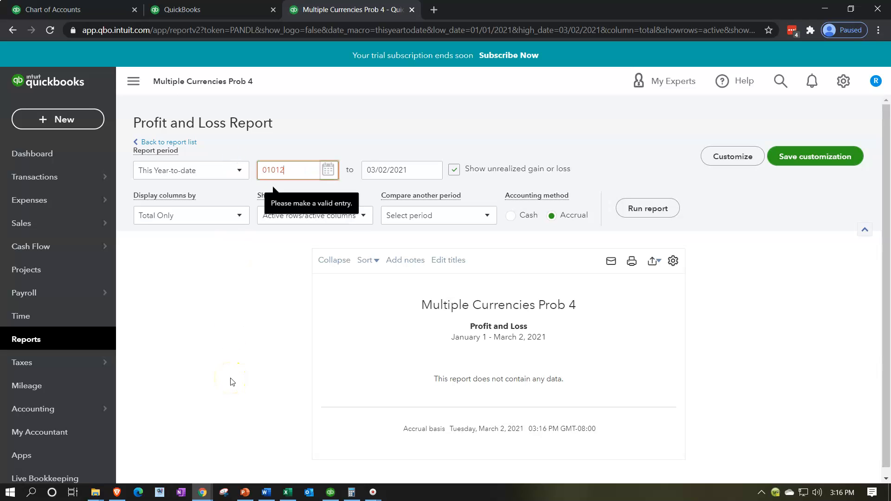
type("020")
key("Tab")
type("12312021")
key("Tab")
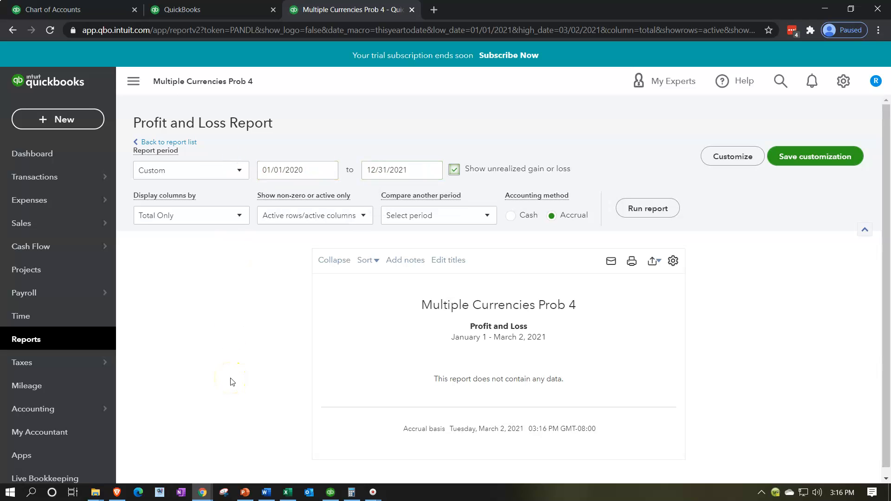
Correct the report's end date to 12/31/2020, run the Profit and Loss report and collapse the navigation sidebar
left_click(418, 171)
left_click(420, 172)
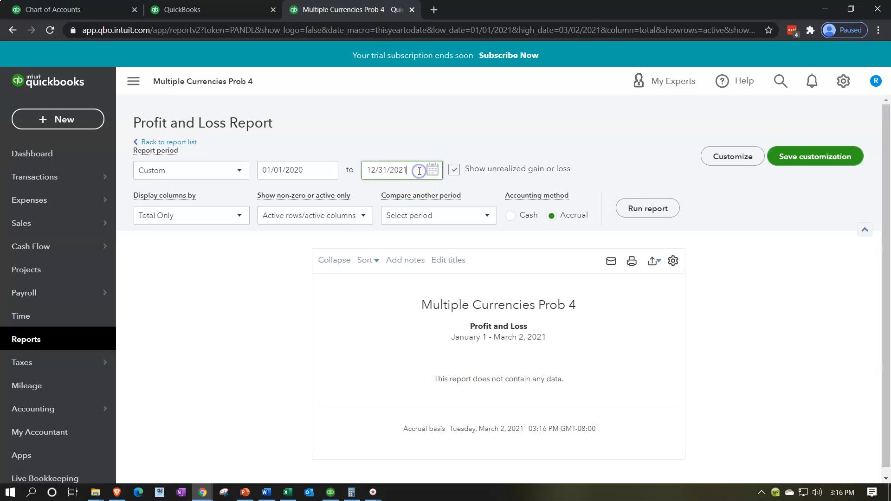
key("BackSpace")
type("0")
key("Tab")
left_click(661, 208)
left_click(122, 85)
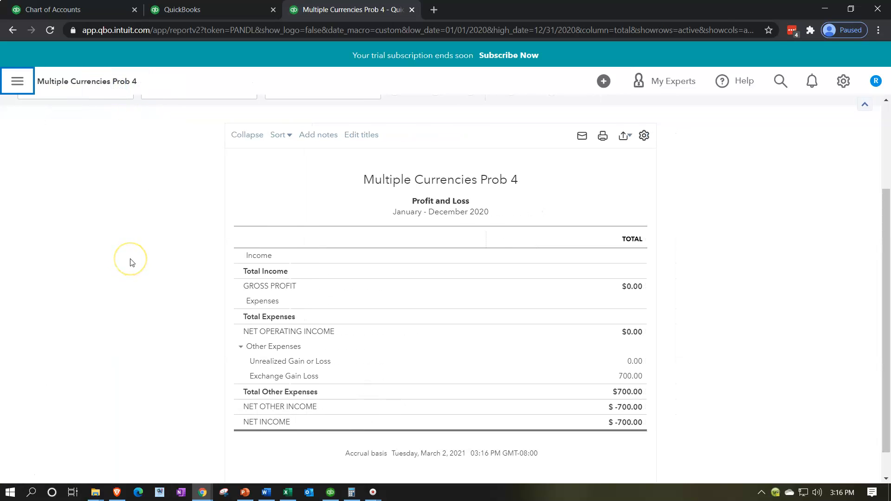
key("ctrl+plus")
key("ctrl+plus")
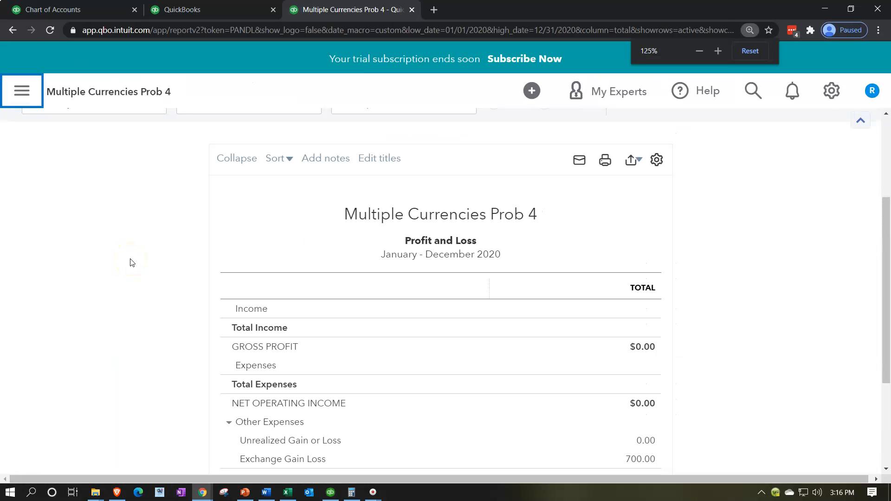
Open the Balance Sheet report in the second browser tab and collapse the navigation sidebar
left_click(206, 13)
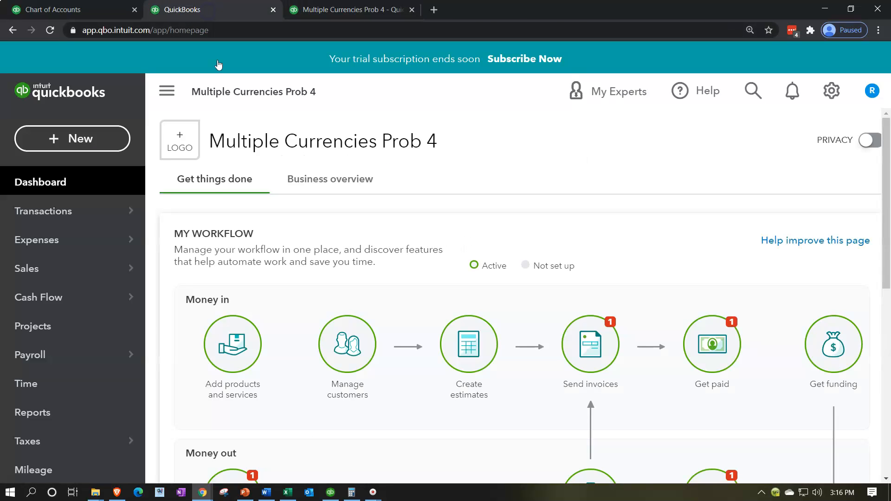
left_click(82, 414)
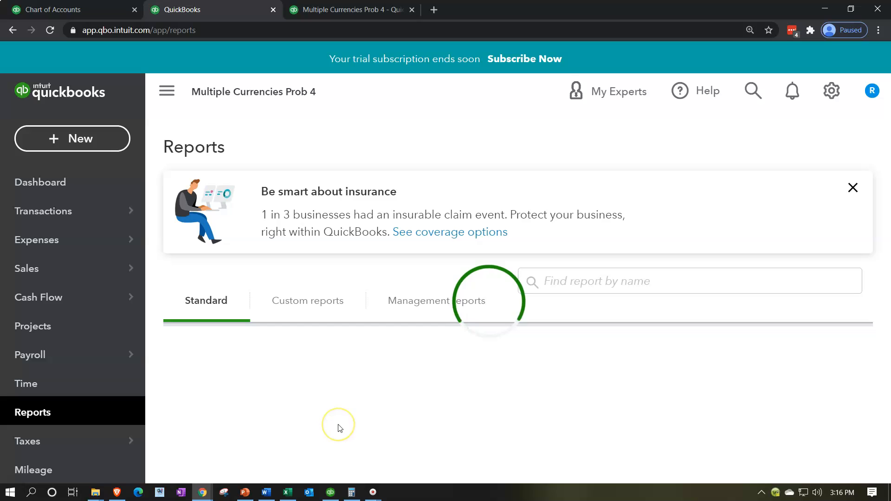
scroll(340, 428, "down", 1)
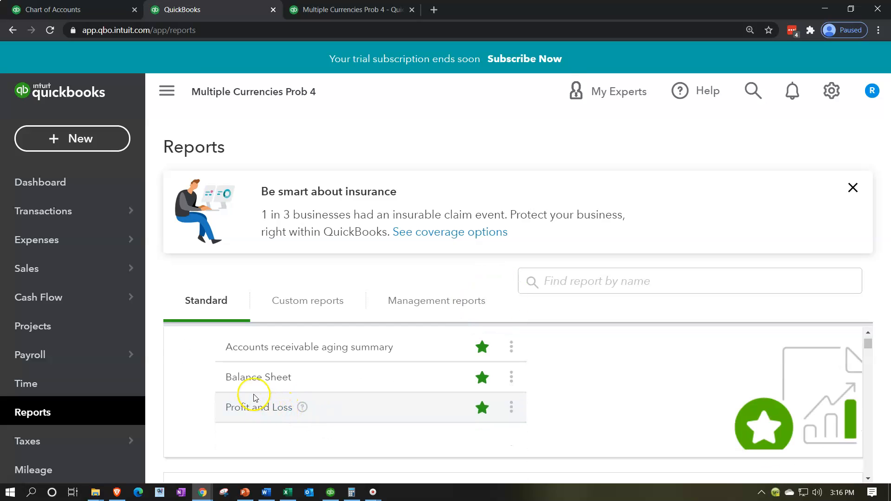
left_click(250, 379)
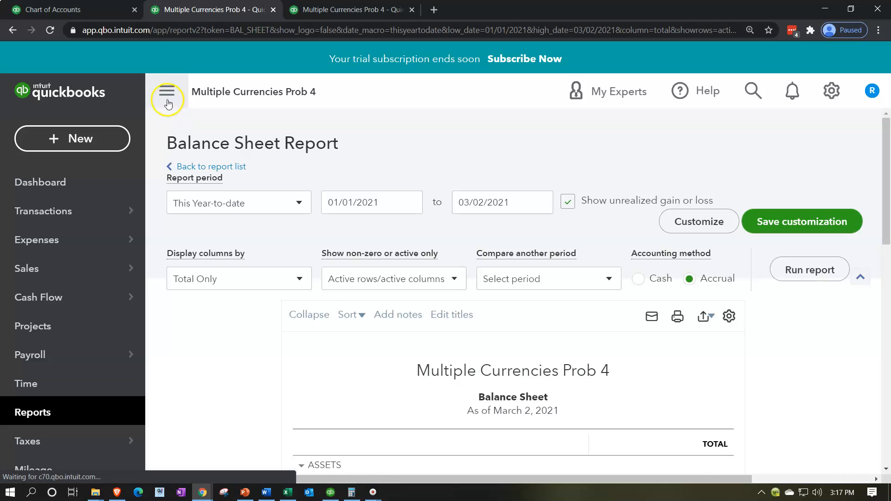
left_click(168, 103)
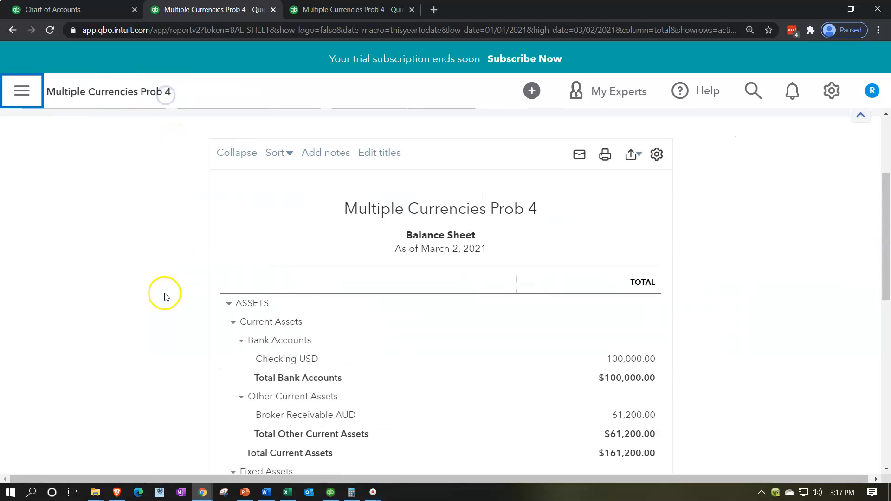
Set the Balance Sheet period to 01/01/2020 through 12/31/2020 and run the report
left_click(246, 214)
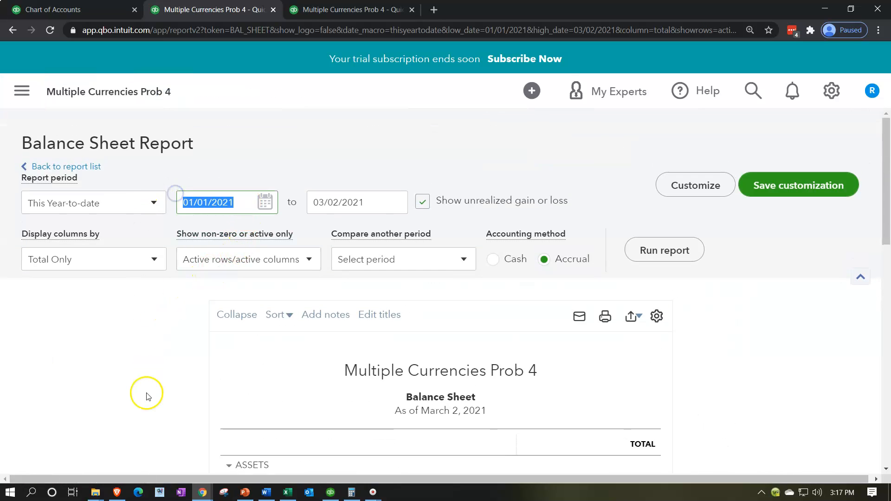
type("01/01/2020")
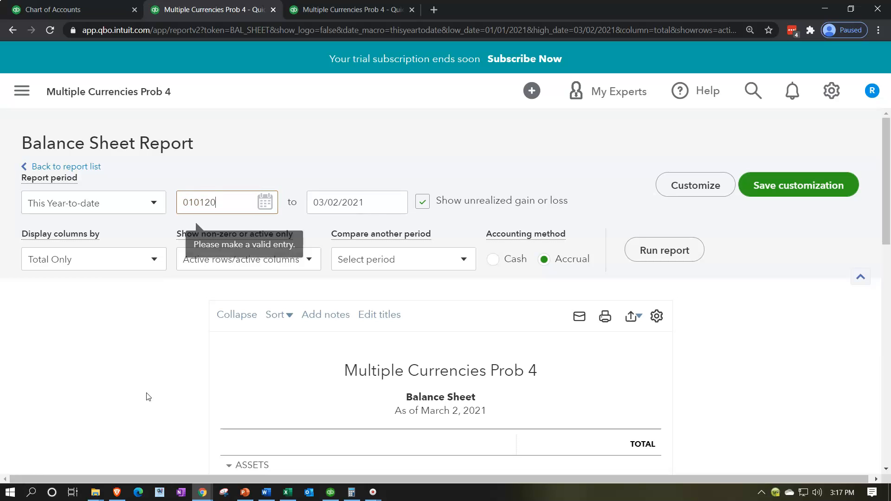
key("Tab")
type("12")
type("/31/2020")
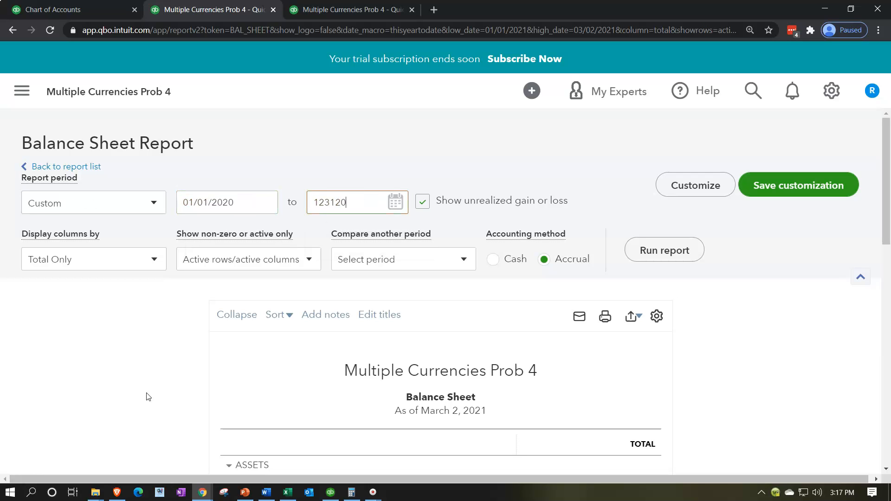
key("Tab")
left_click(650, 259)
Review the assets and liabilities on the Balance Sheet, including the broker receivable, accounts payable and broker payable
scroll(181, 342, "down", 4)
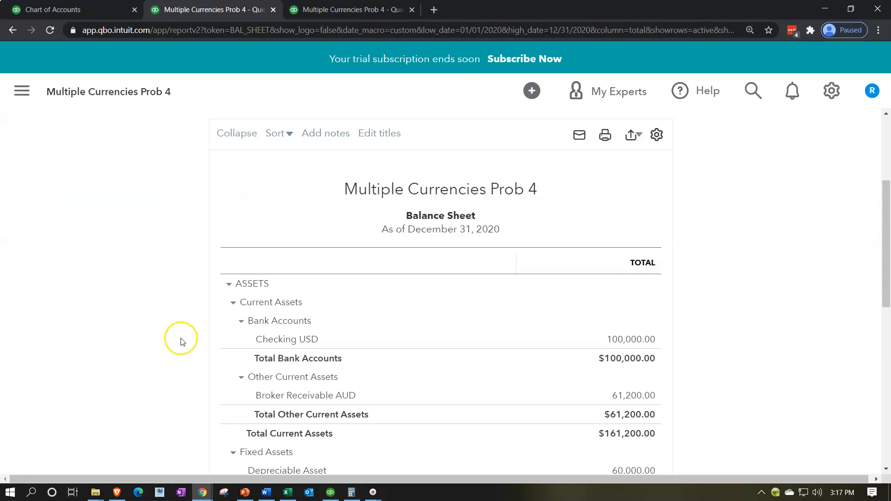
scroll(183, 343, "down", 2)
scroll(183, 343, "down", 1)
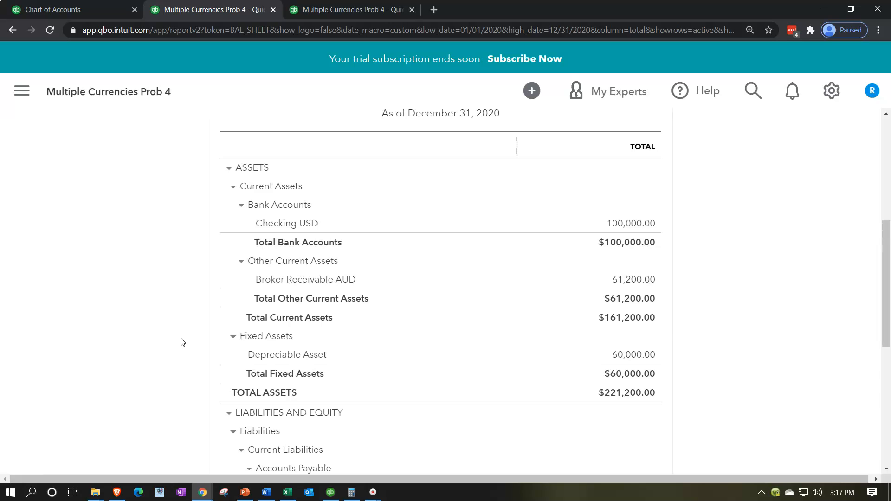
scroll(183, 342, "down", 3)
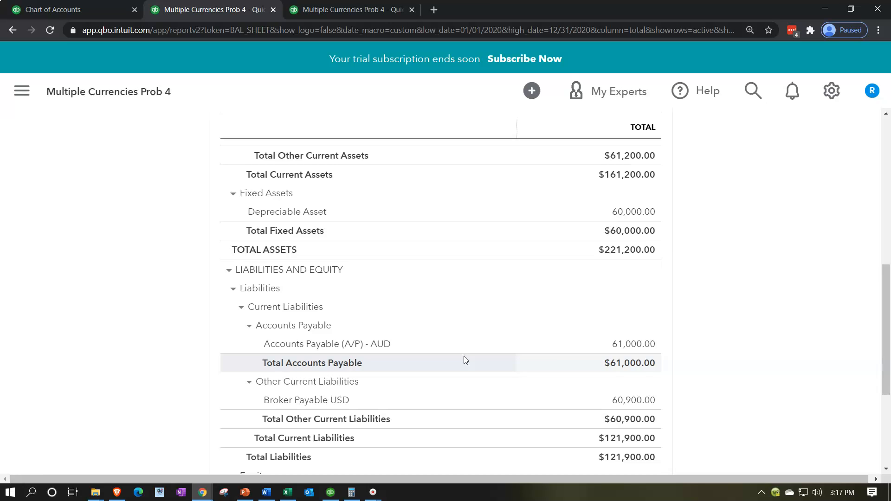
scroll(464, 357, "up", 3)
left_click(462, 341)
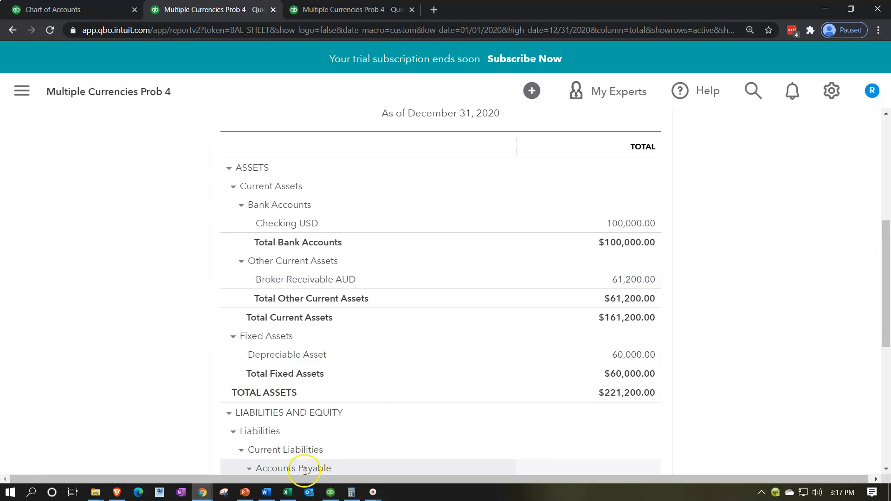
Switch to the Excel workbook, examine the 3/31/x2 forward contract entries in E17:H24, and return to the QuickBooks Balance Sheet
left_click(288, 493)
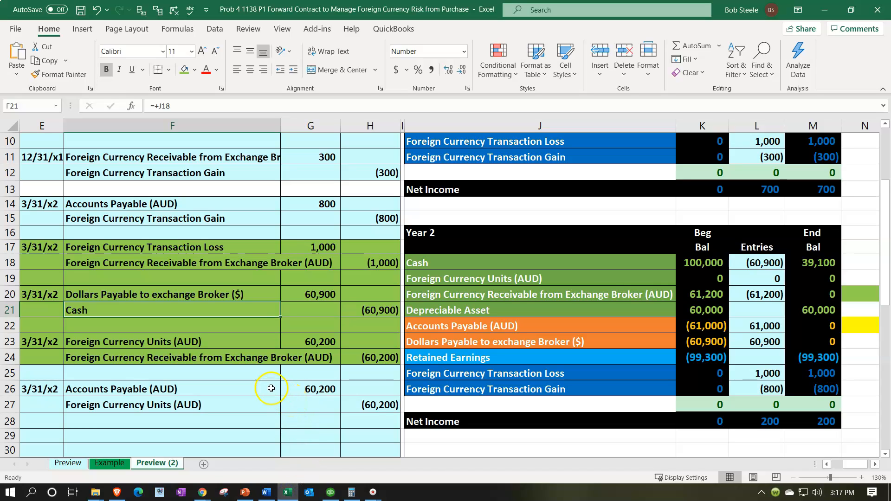
left_click_drag(51, 249, 356, 355)
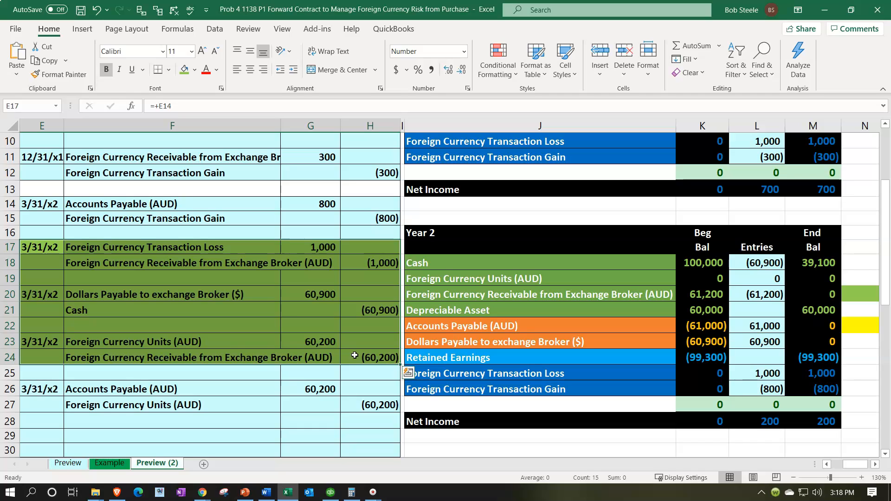
left_click(264, 304)
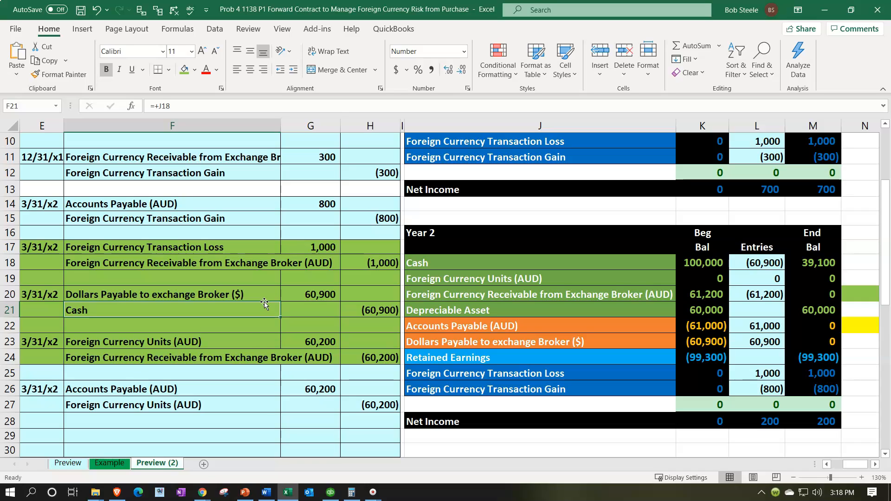
left_click(288, 491)
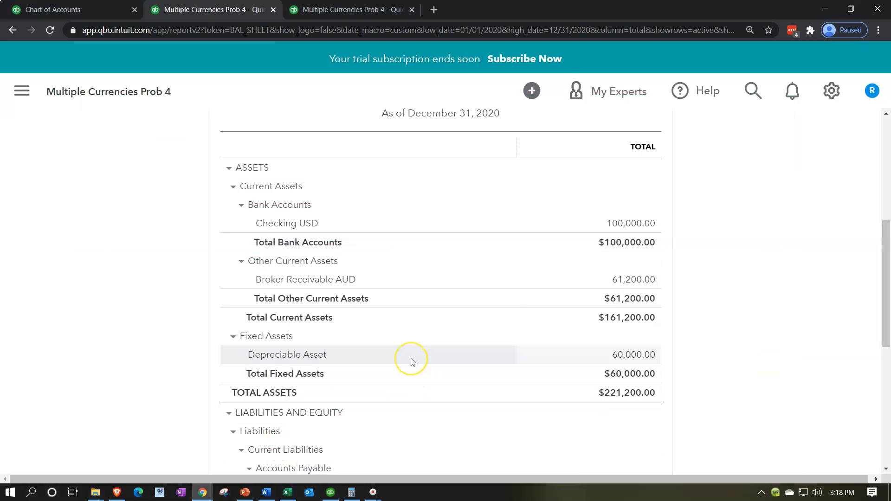
scroll(413, 362, "up", 1)
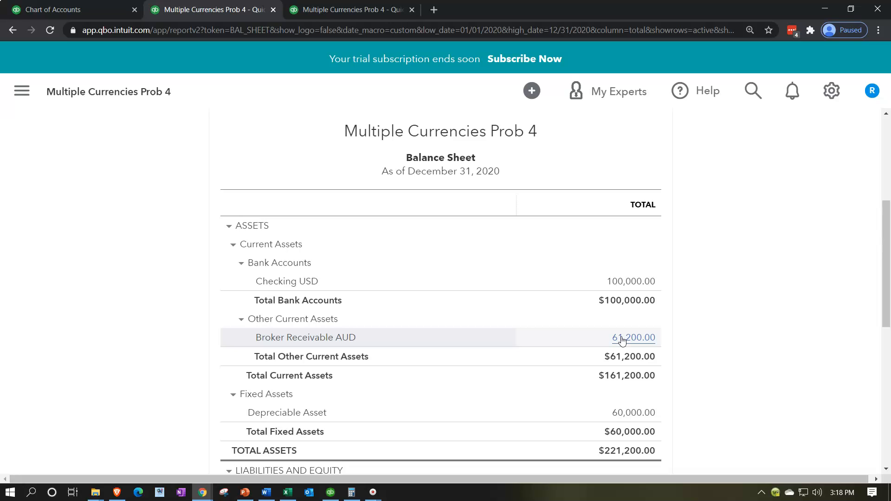
Open a new journal entry form in the first browser tab
left_click(97, 7)
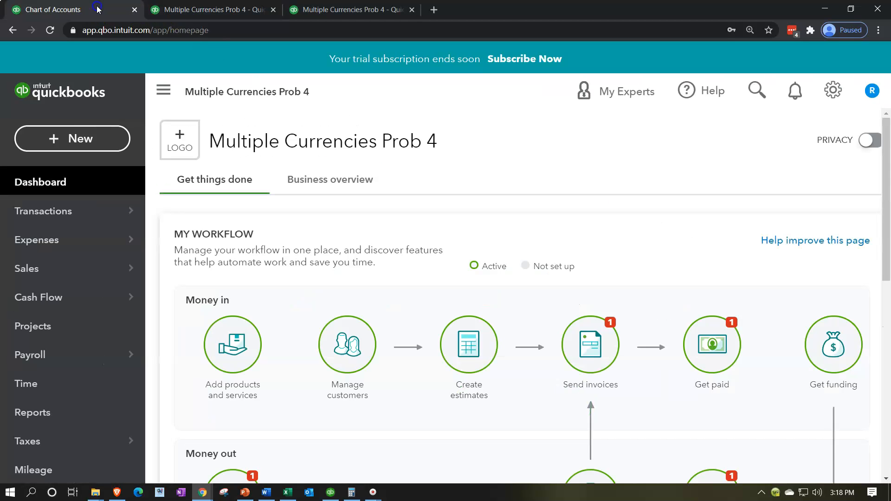
left_click(45, 121)
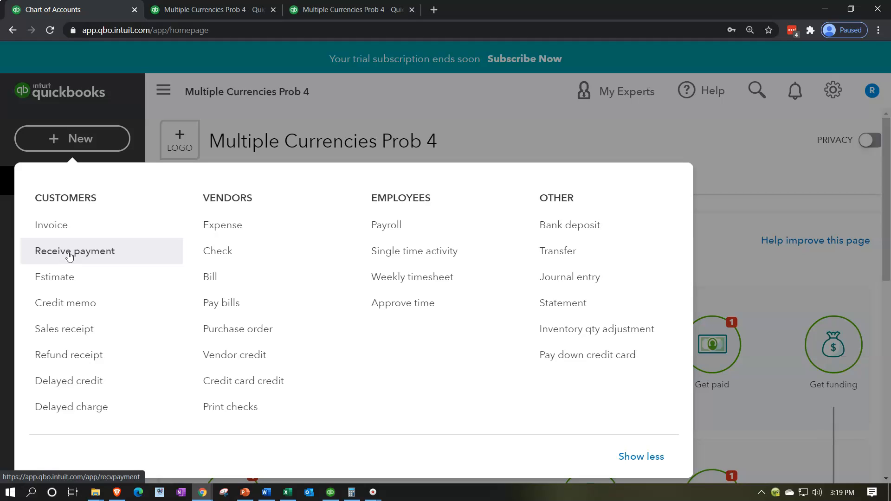
left_click(69, 236)
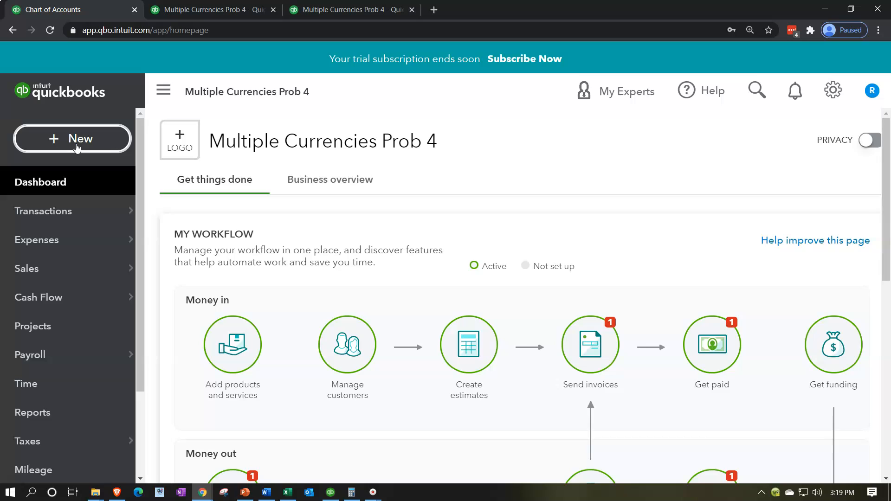
left_click(77, 144)
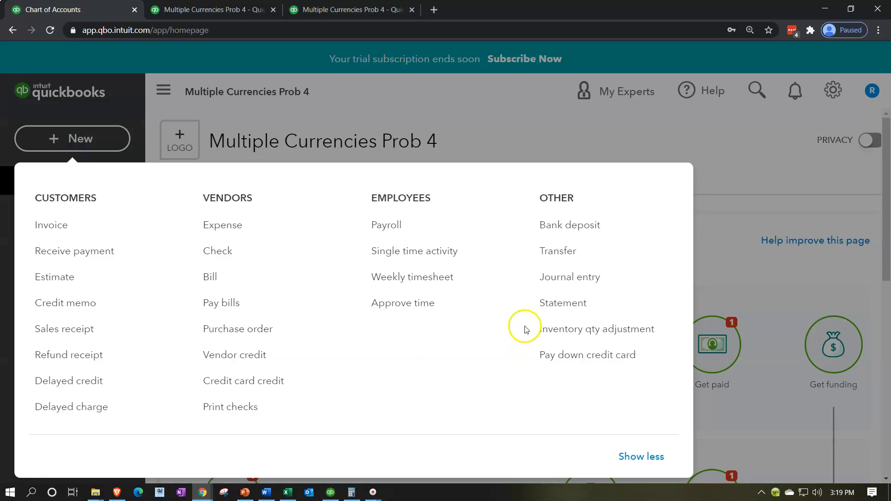
left_click(563, 281)
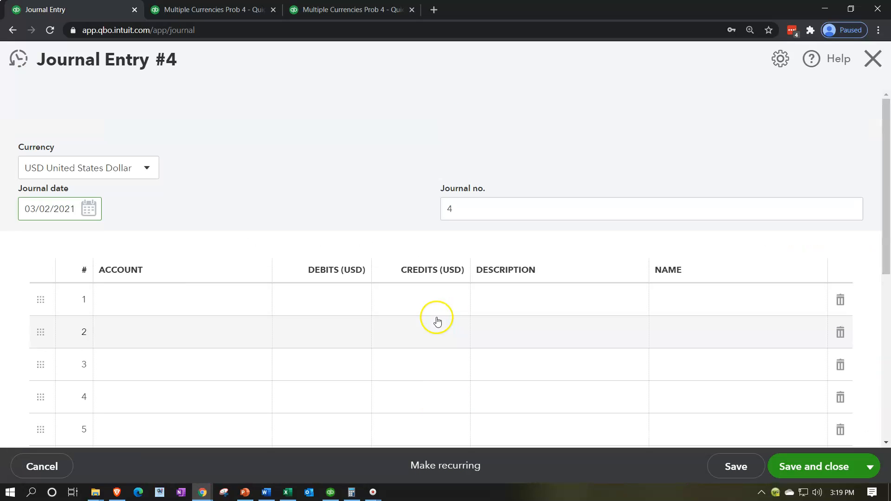
scroll(432, 319, "down", 1)
scroll(434, 321, "down", 1)
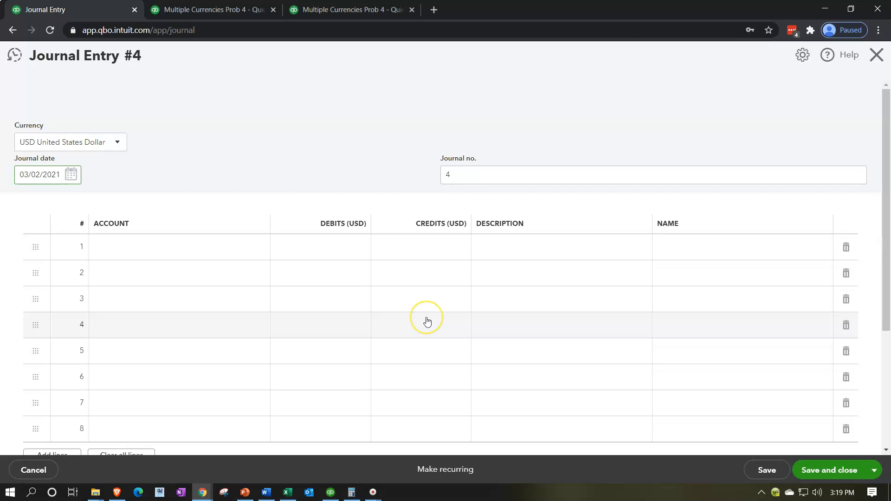
Set the journal entry's currency to AUD Australian Dollar and enter a debit of 100,000 on line 1
left_click(397, 309)
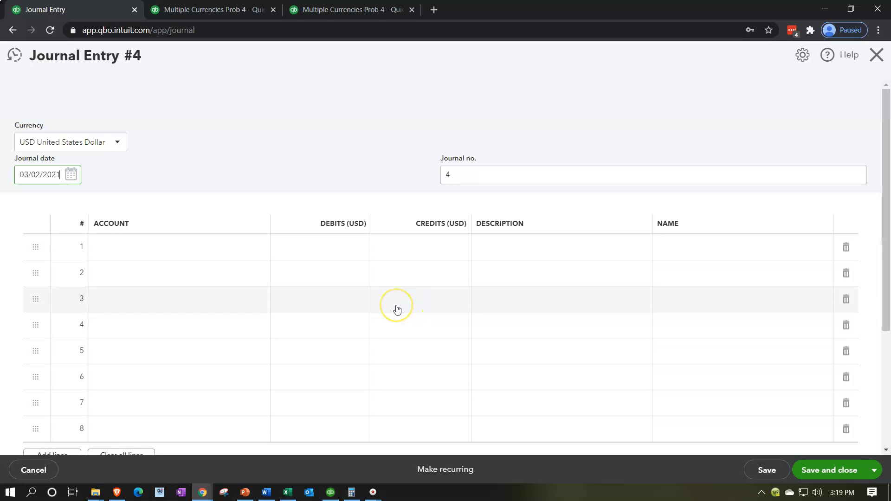
left_click(121, 144)
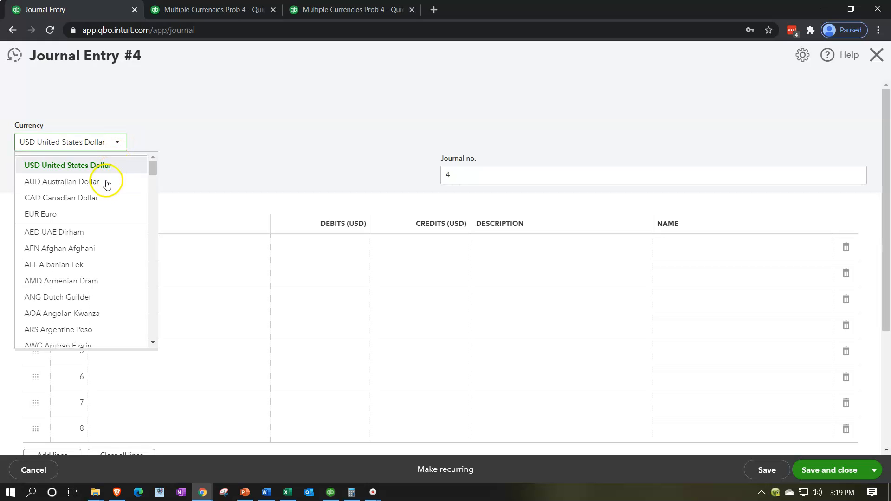
left_click(105, 181)
left_click(335, 255)
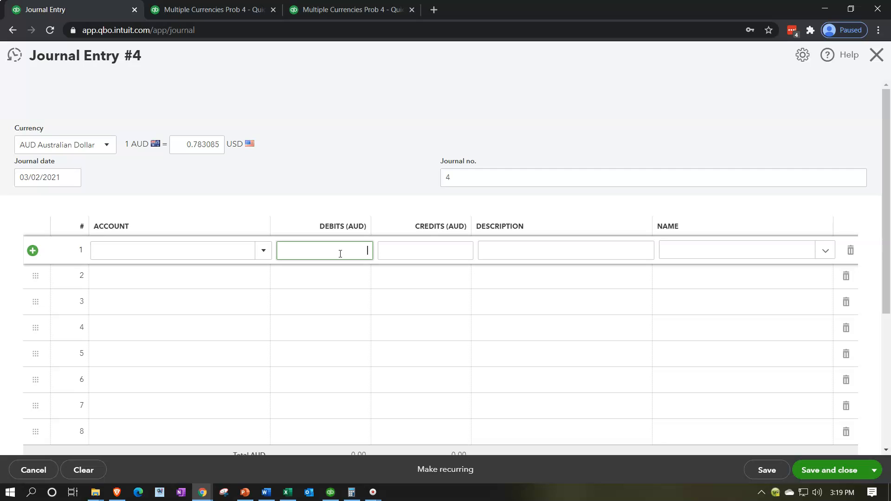
type("100000")
key("Tab")
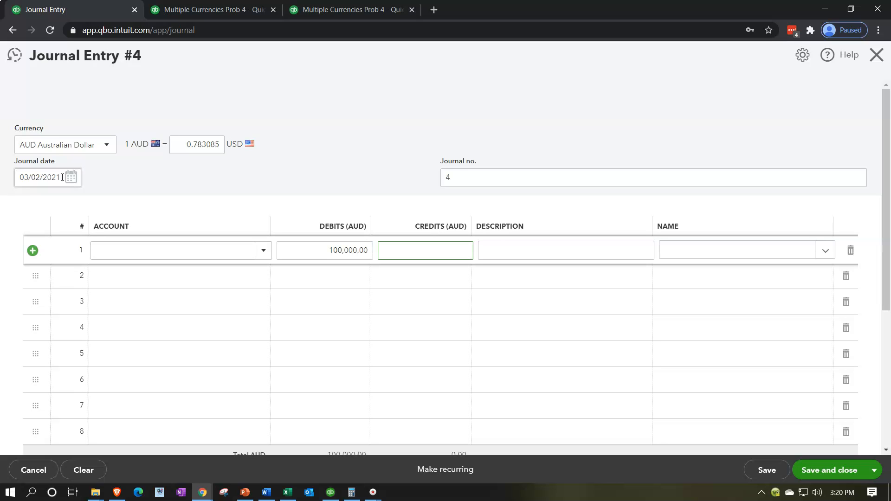
Change the journal date to 03/31/2021
left_click_drag(62, 178, 10, 173)
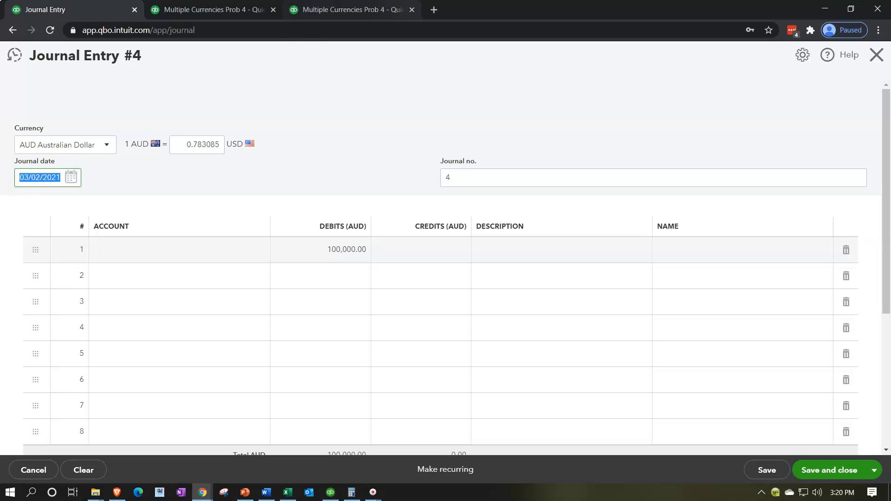
type("033121")
key("Tab")
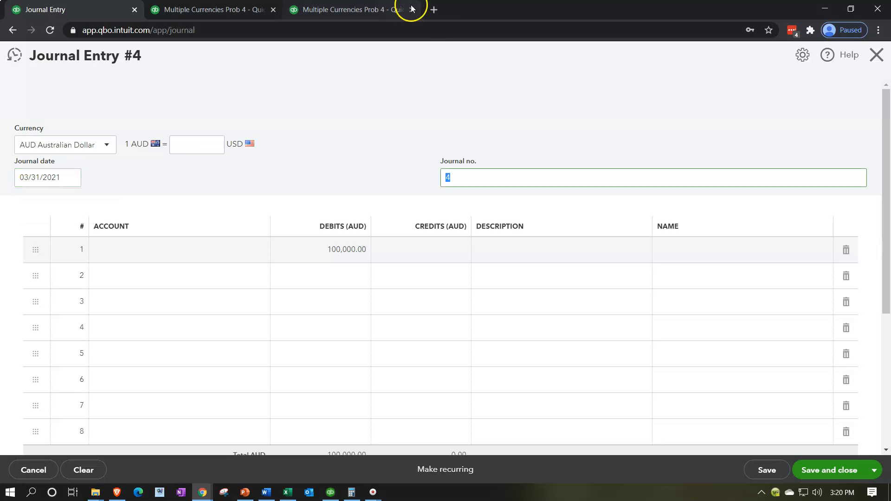
Switch to the Excel workbook, look up the 03/31/x2 spot rate, and return to the QuickBooks journal entry
left_click(206, 148)
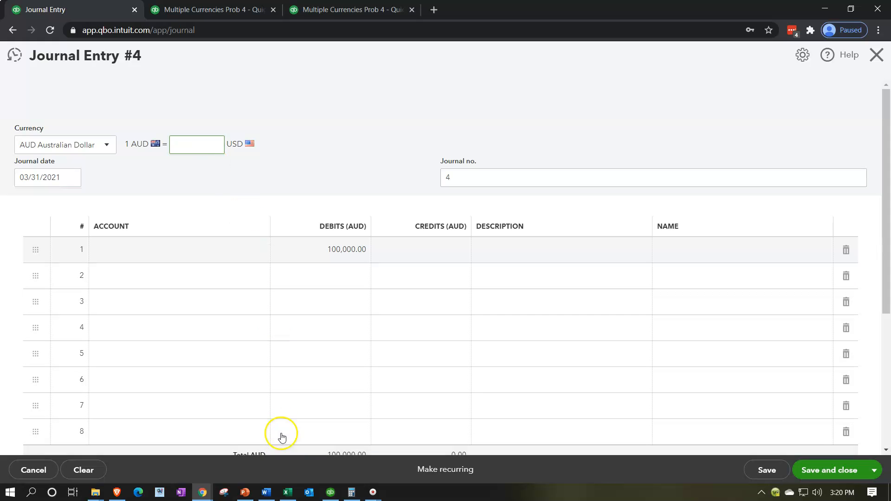
left_click(288, 492)
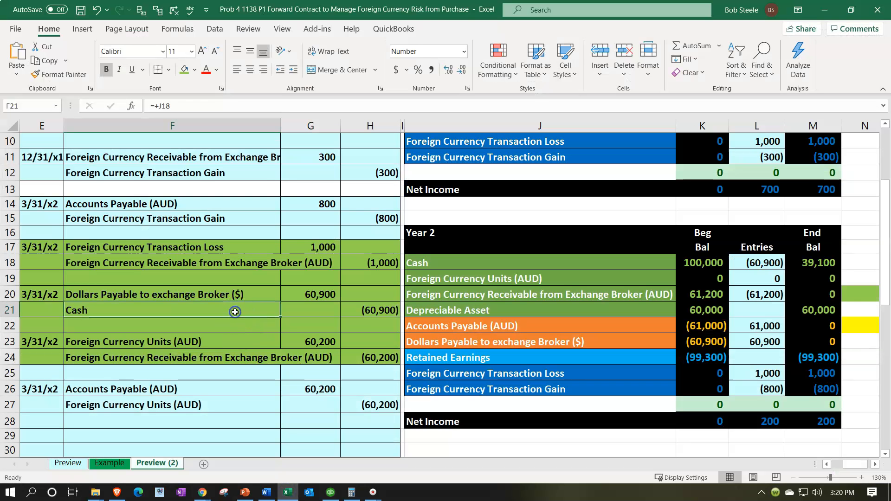
key("ctrl+Left")
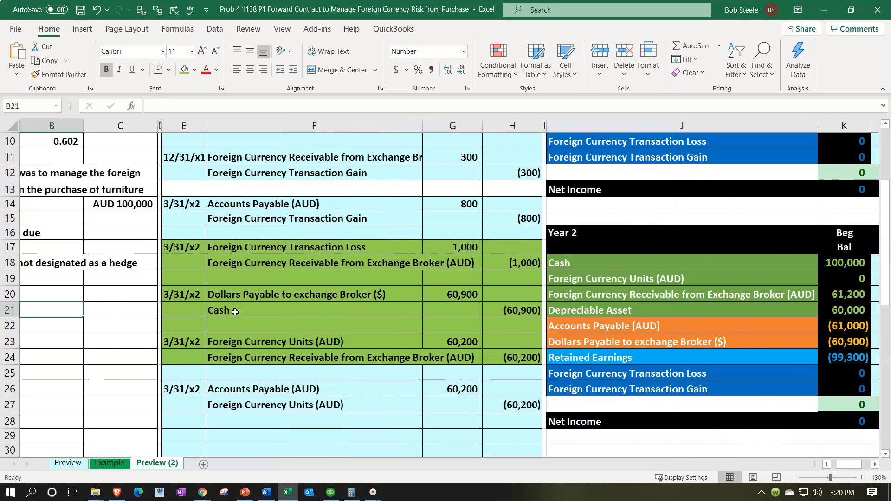
scroll(235, 312, "up", 2)
scroll(235, 312, "up", 1)
left_click(165, 236)
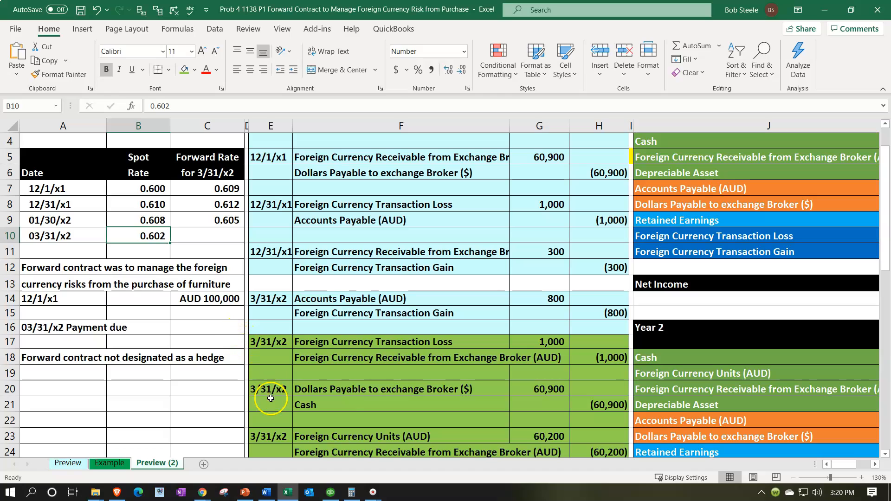
left_click(291, 496)
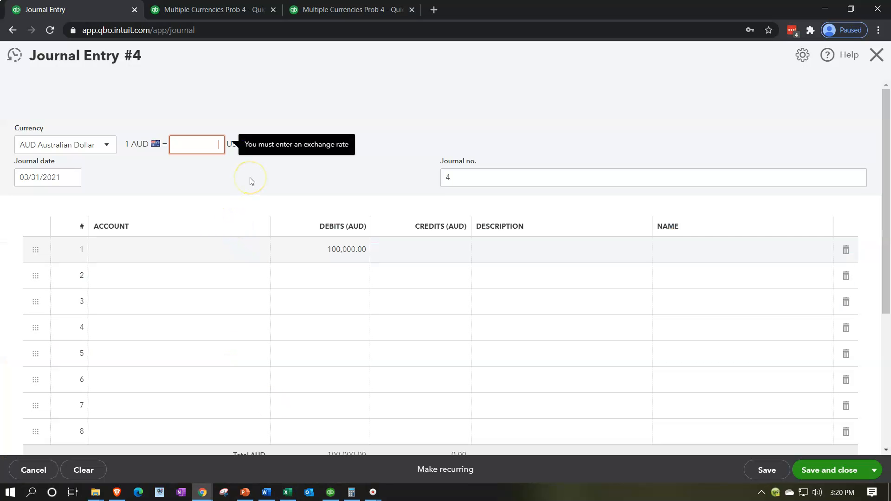
Enter an exchange rate of 0.601 USD per AUD and apply it to this transaction only
type(".3")
key("BackSpace")
type(".0")
key("BackSpace")
key("BackSpace")
key("BackSpace")
type(".601")
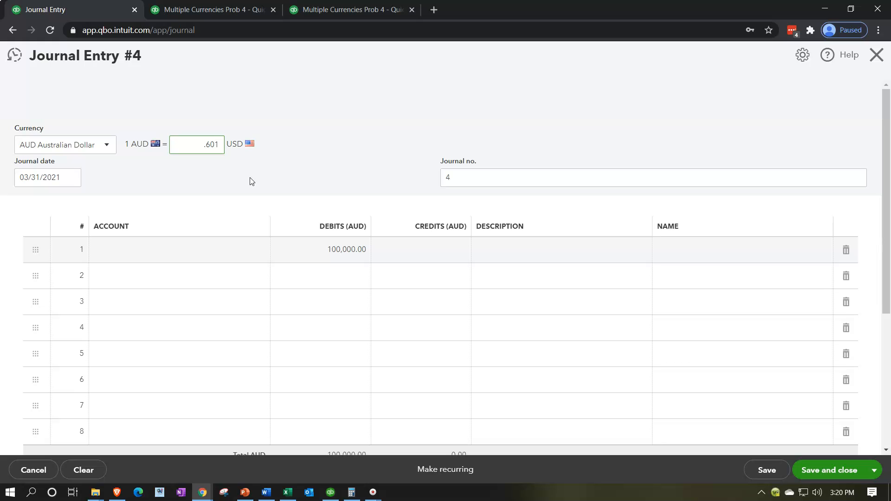
key("Tab")
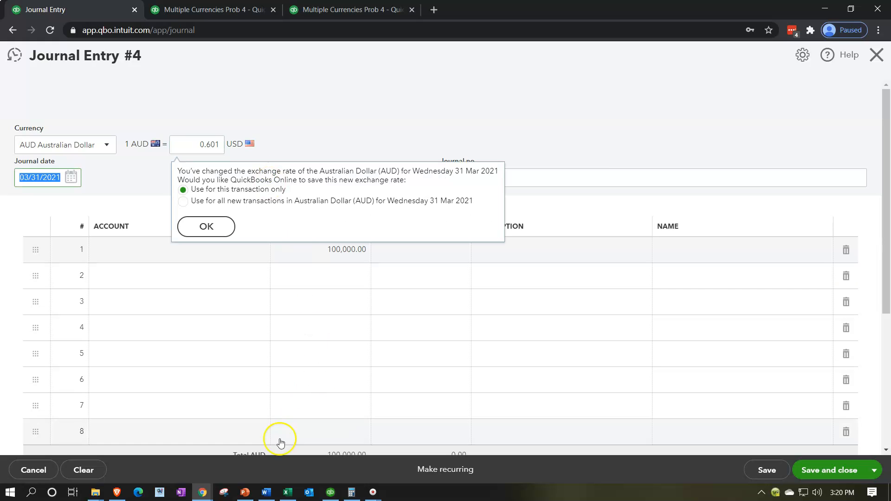
left_click(216, 232)
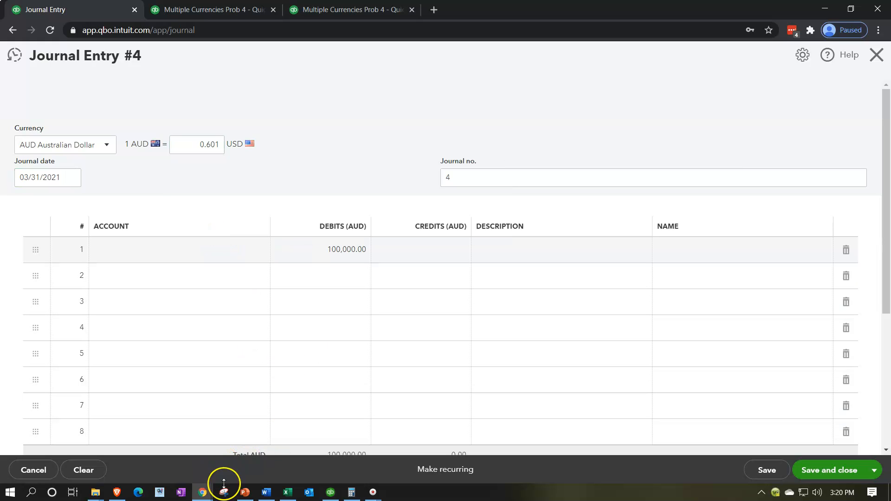
Recheck the 03/31/x2 spot rate in the Excel workbook and set the journal entry's exchange rate to 0.602 for this transaction only
left_click(288, 493)
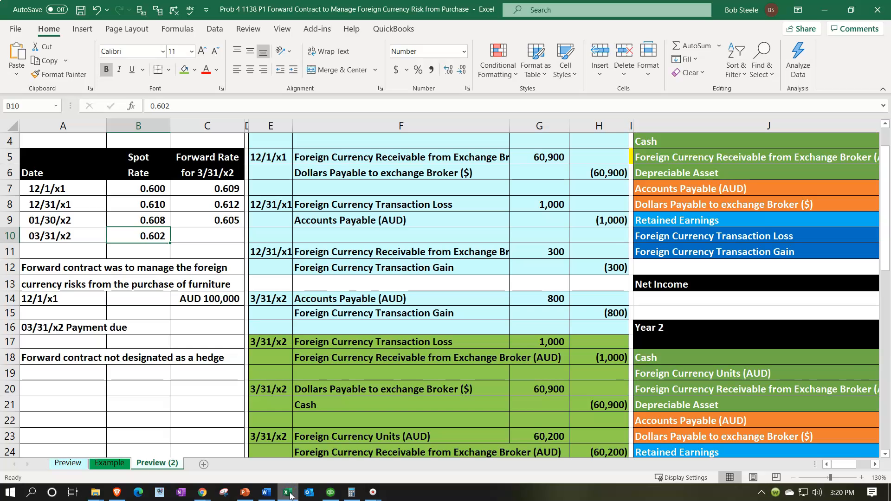
left_click(288, 493)
double_click(223, 145)
double_click(224, 144)
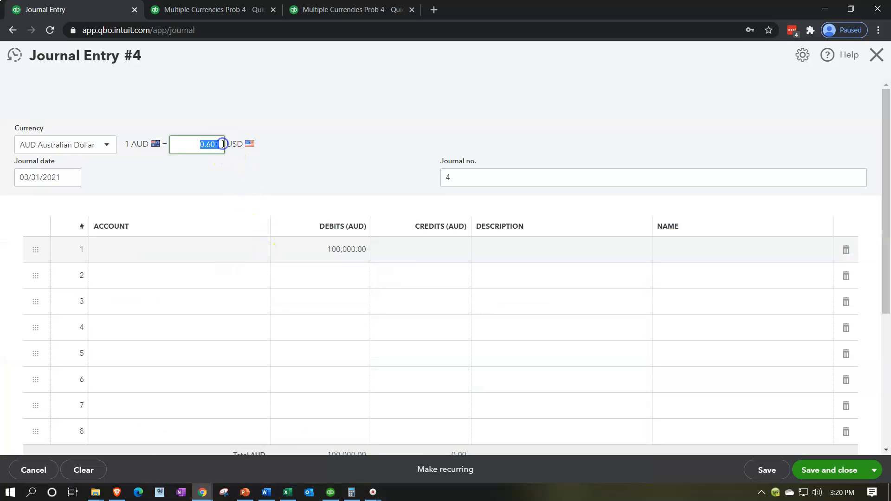
type("0.602")
key("Tab")
left_click(215, 194)
left_click(211, 225)
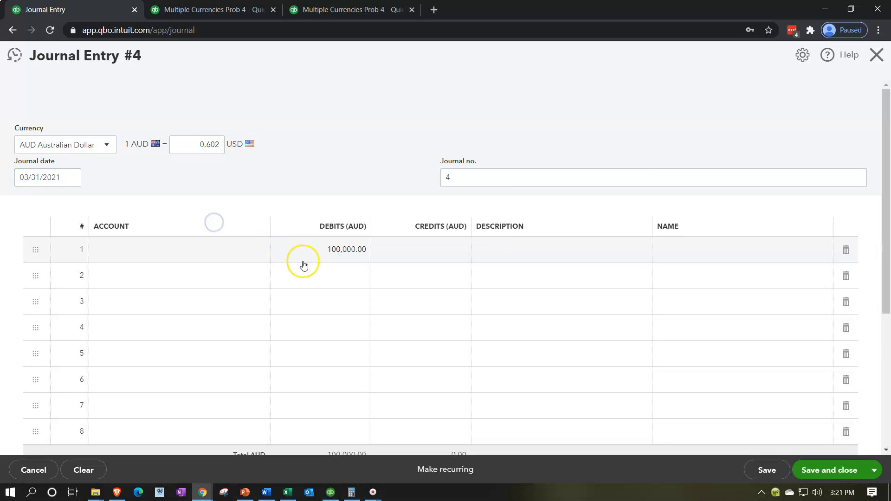
Calculate 60,200 minus the 61,200 broker receivable on the calculator, comparing the entry's USD total with the Balance Sheet
scroll(298, 262, "down", 2)
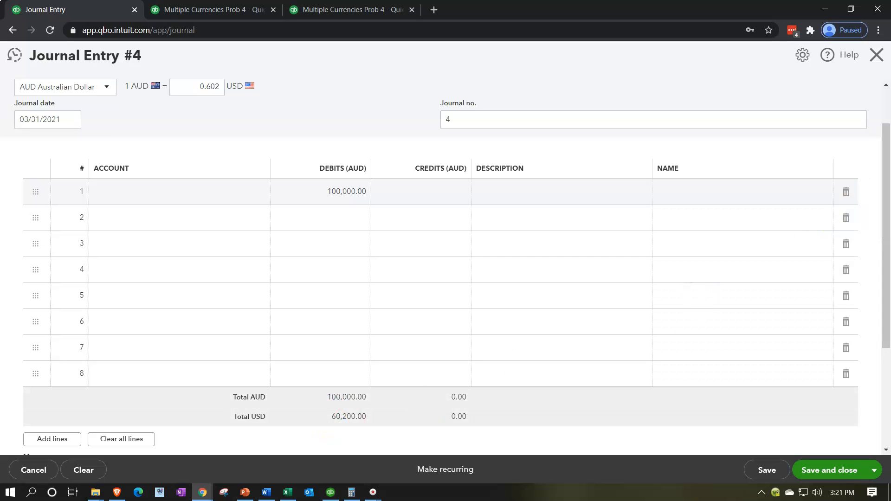
left_click(511, 179)
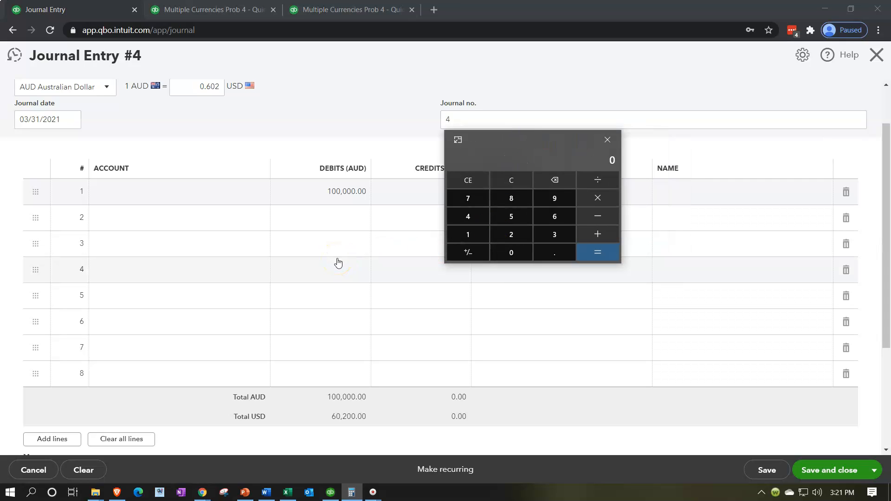
type("60,200")
left_click(225, 10)
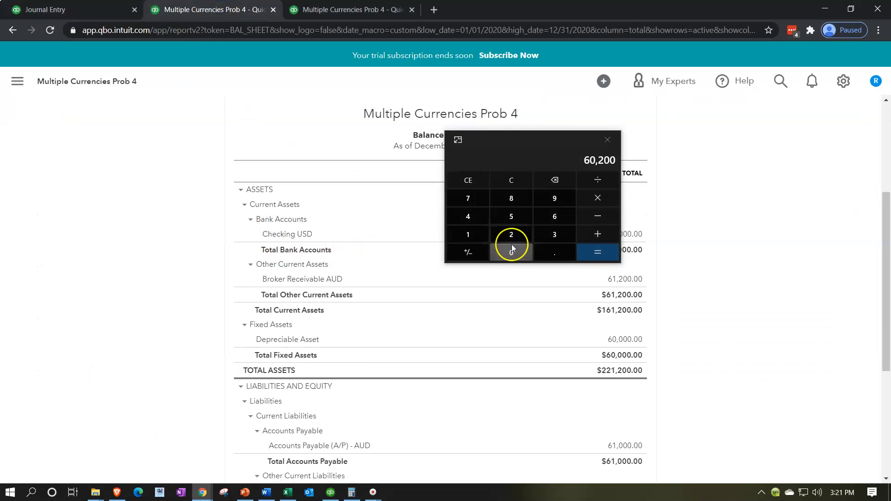
left_click_drag(528, 138, 756, 277)
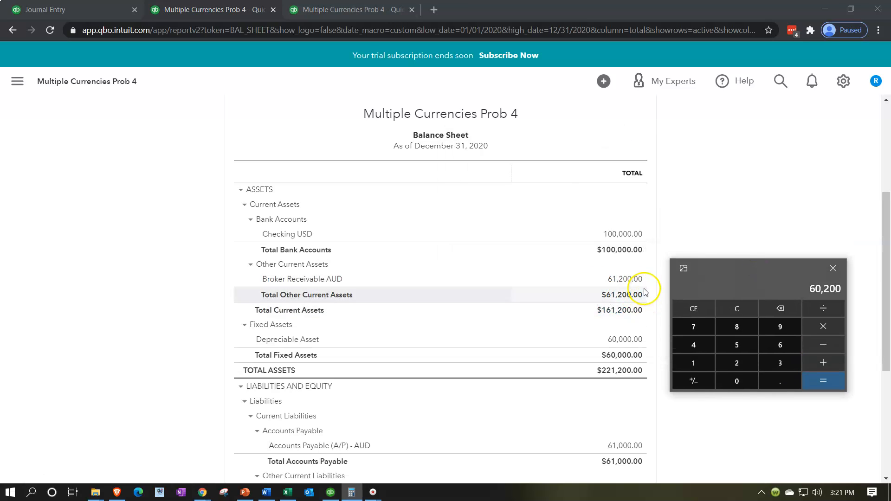
scroll(583, 312, "up", 2)
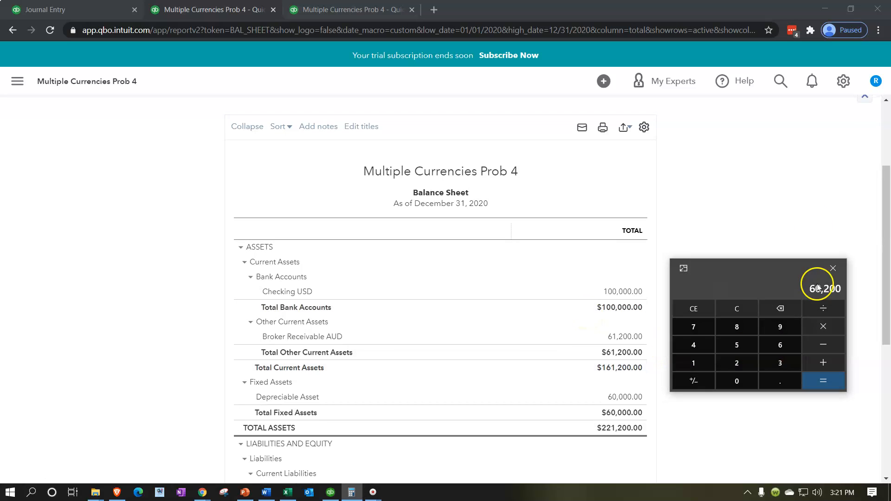
type("-61200")
key("Return")
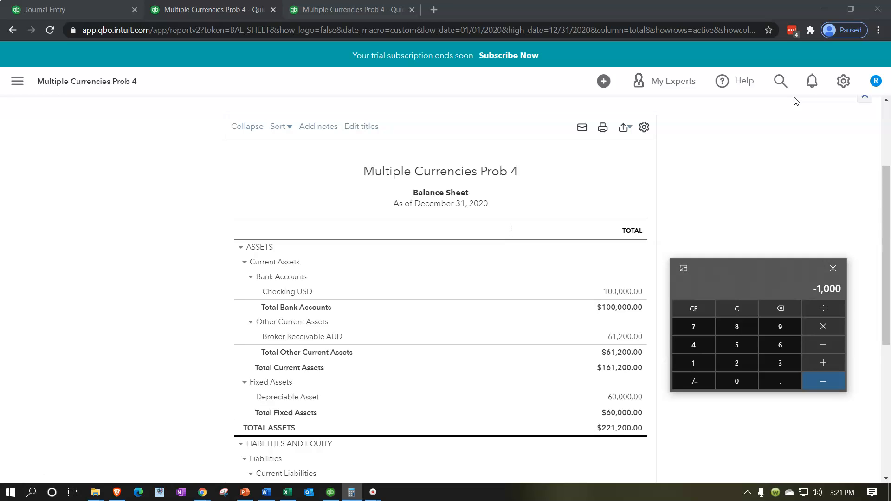
Move the calculator out of the way and return to the journal entry to review its exchange rate
left_click(750, 272)
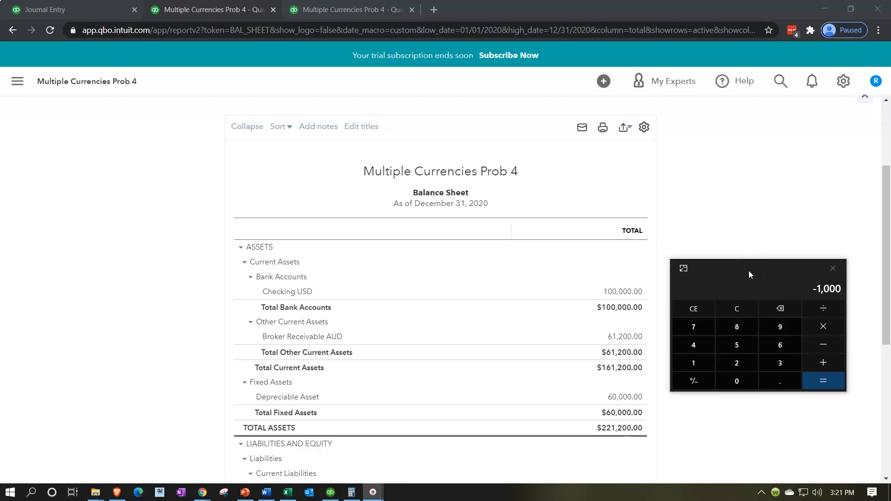
left_click_drag(749, 274, 890, 171)
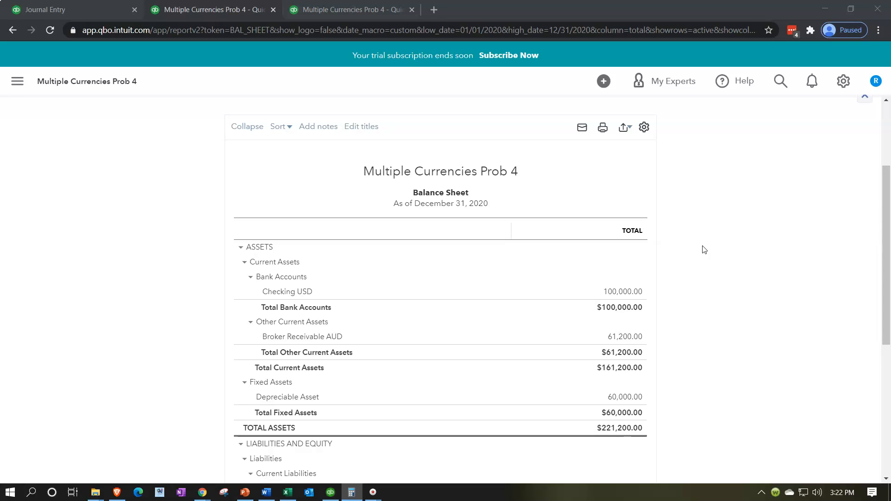
left_click(86, 9)
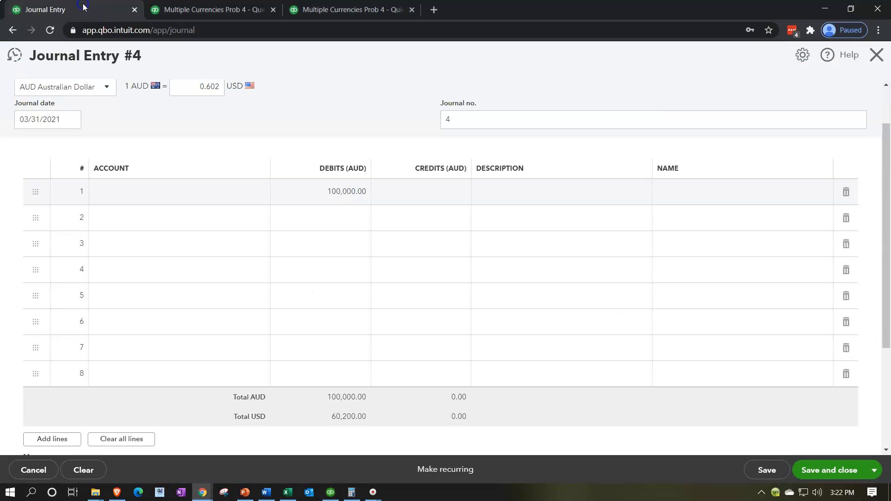
scroll(106, 184, "up", 2)
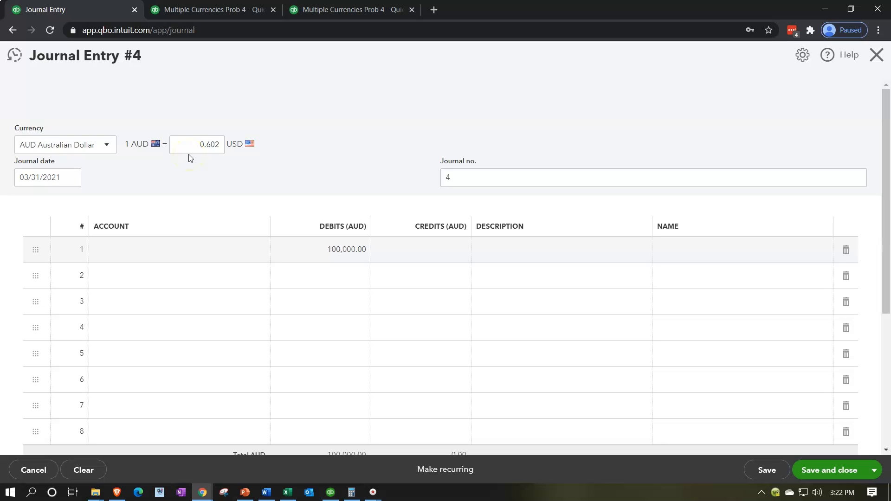
Start a new account from line 1 of the journal entry with type Bank and detail type Checking
left_click(158, 251)
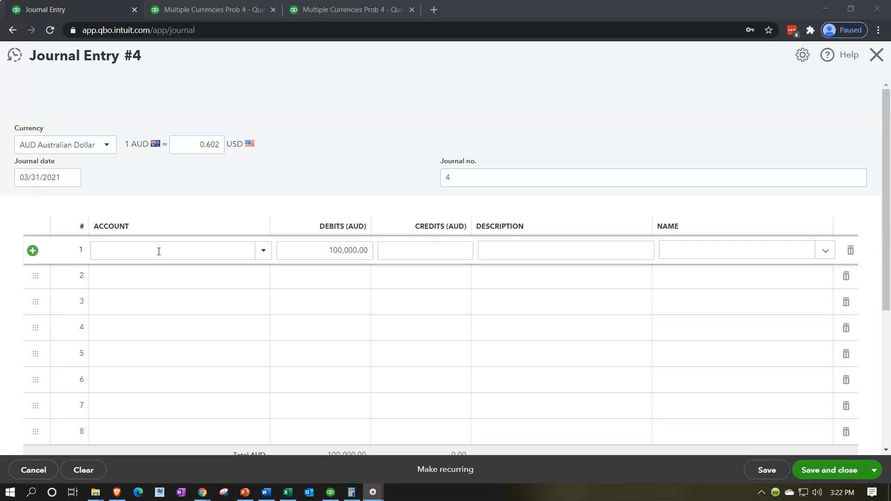
left_click(262, 250)
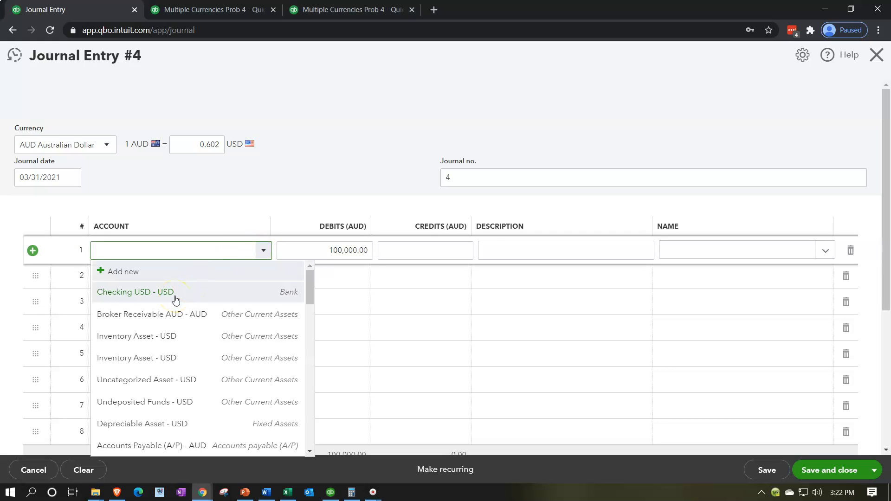
left_click(147, 272)
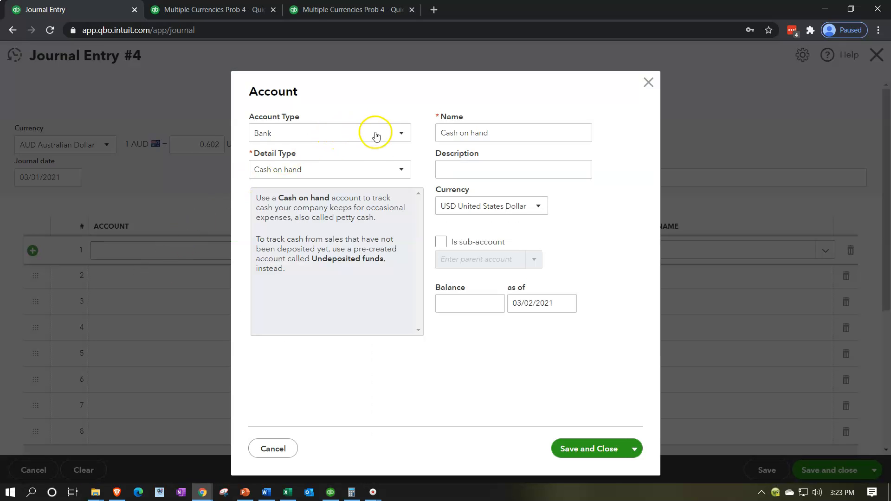
left_click(379, 173)
left_click(347, 207)
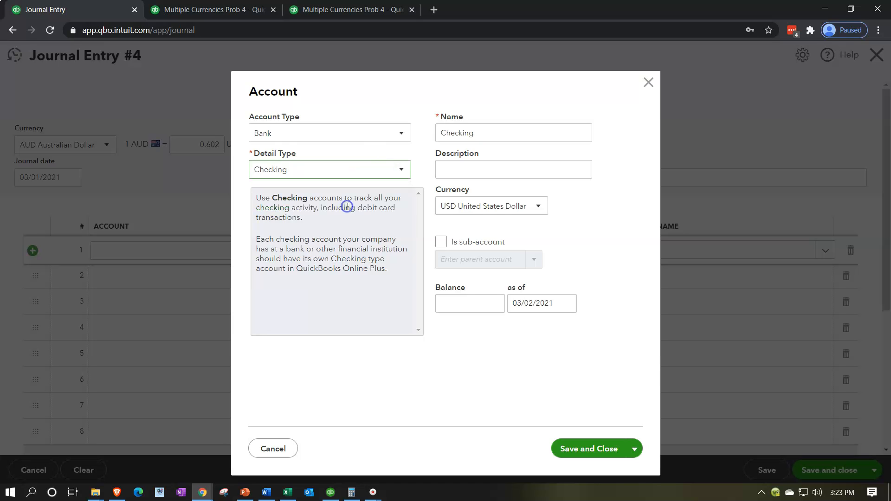
Set the new account's currency to AUD Australian Dollar, name it Checking AUD, and save it
left_click(538, 206)
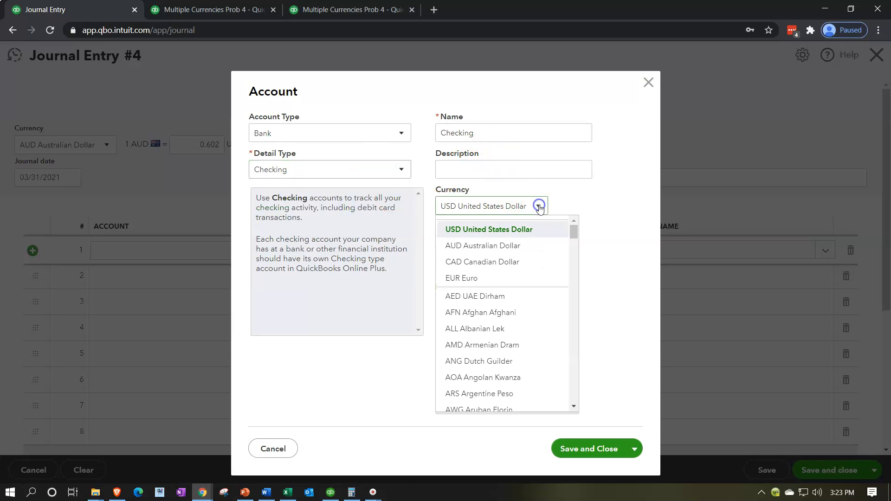
left_click(505, 250)
double_click(496, 133)
left_click(496, 134)
type("A")
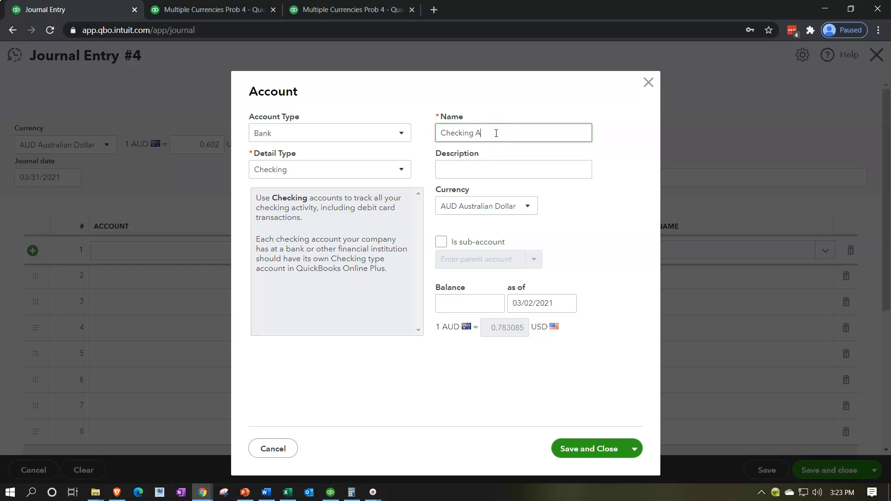
type("UD")
left_click(589, 448)
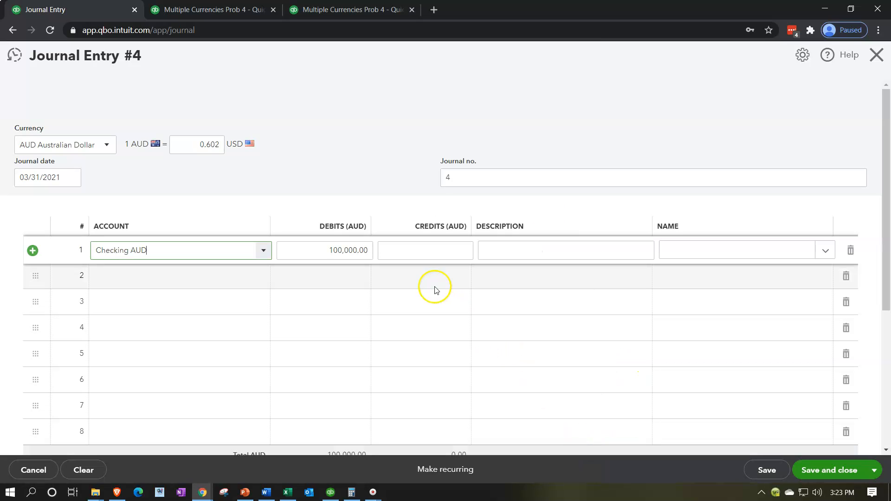
Credit Broker Receivable AUD 100,000.00 on line 2 of the journal entry, and save and close the entry
key("Tab")
key("Tab")
key("Tab")
key("Tab")
key("Tab")
key("Tab")
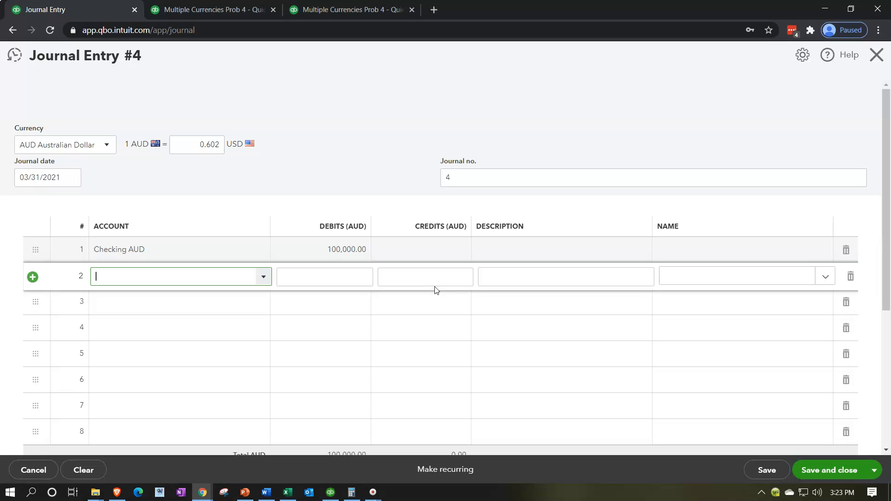
type("Br")
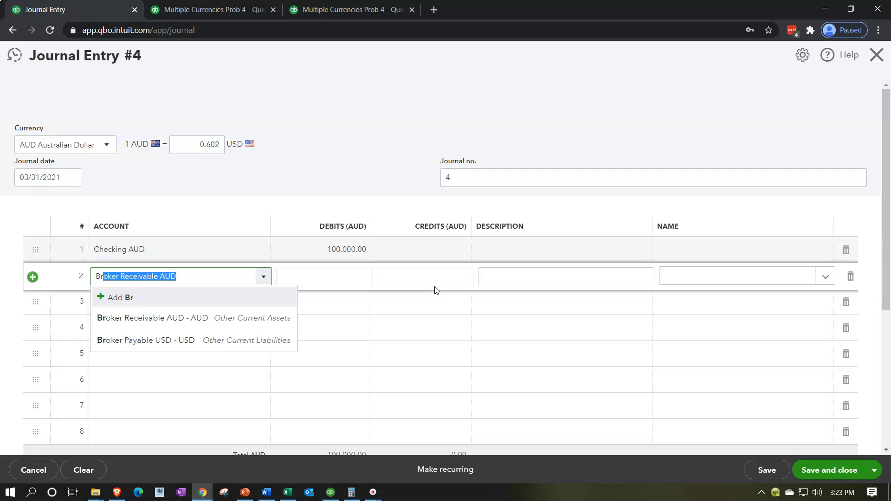
key("BackSpace")
key("Down")
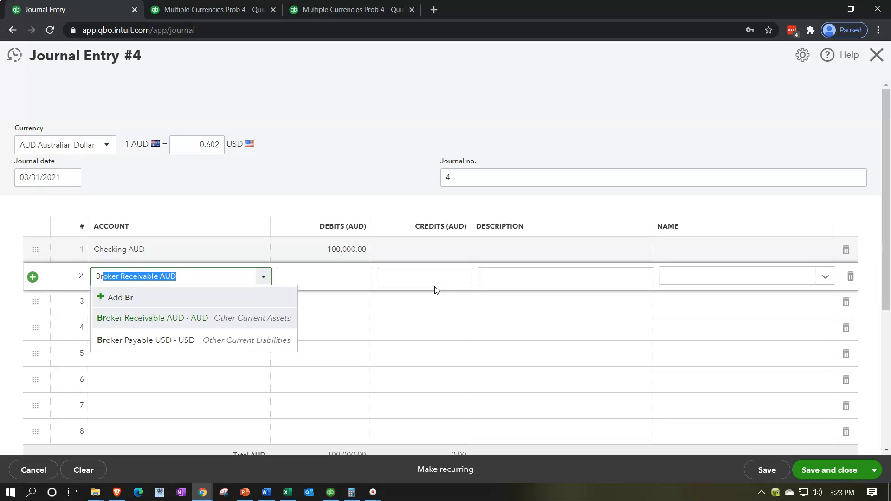
key("Tab")
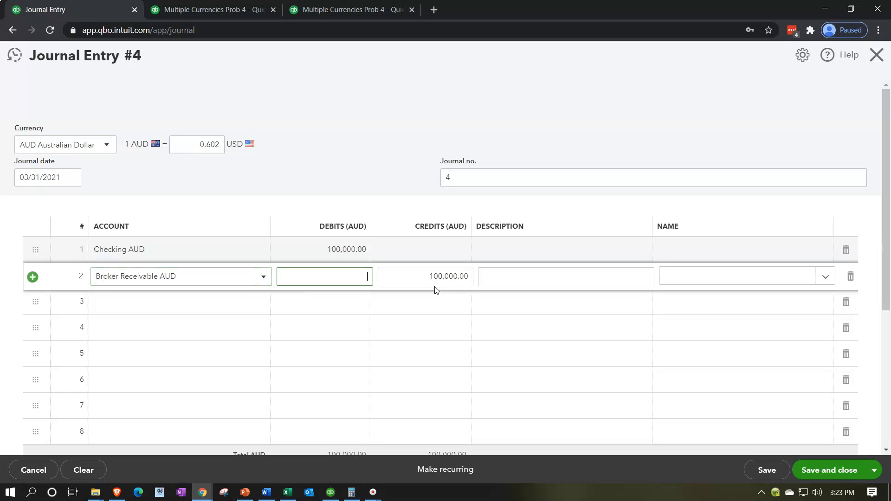
scroll(436, 290, "down", 1)
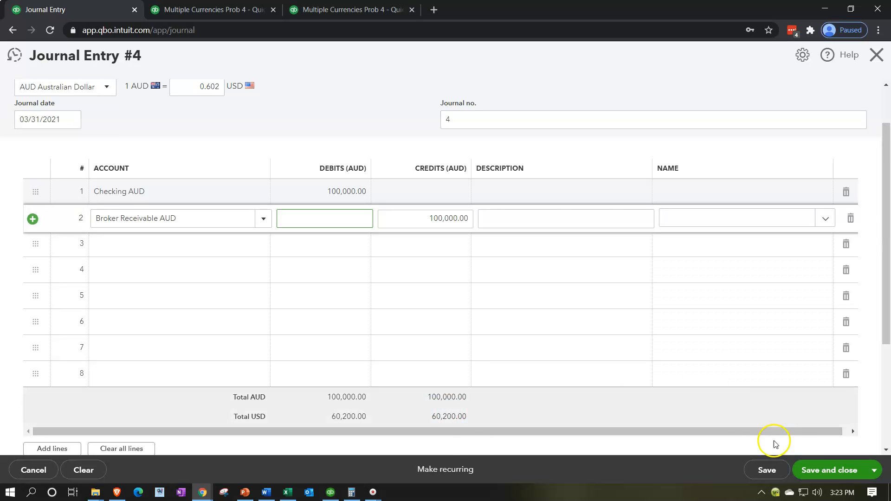
left_click(809, 468)
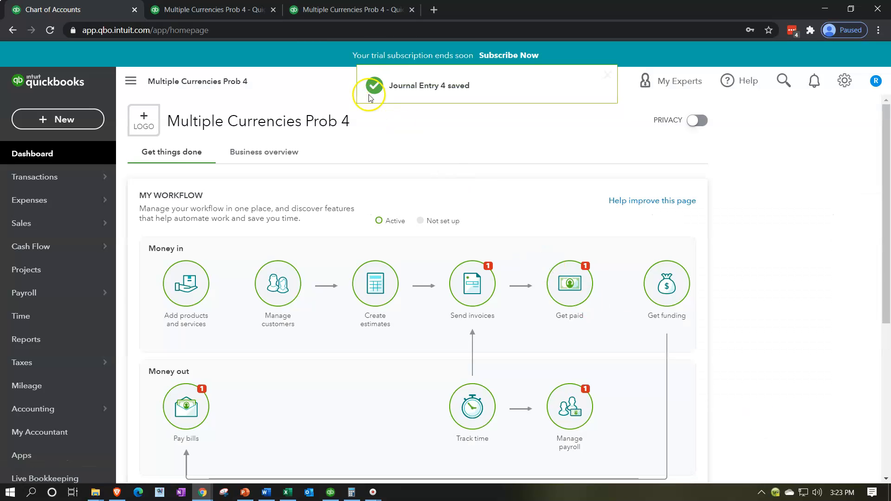
Return to the Balance Sheet report, rerun it and check its bank and receivable accounts
left_click(218, 10)
scroll(200, 242, "up", 1)
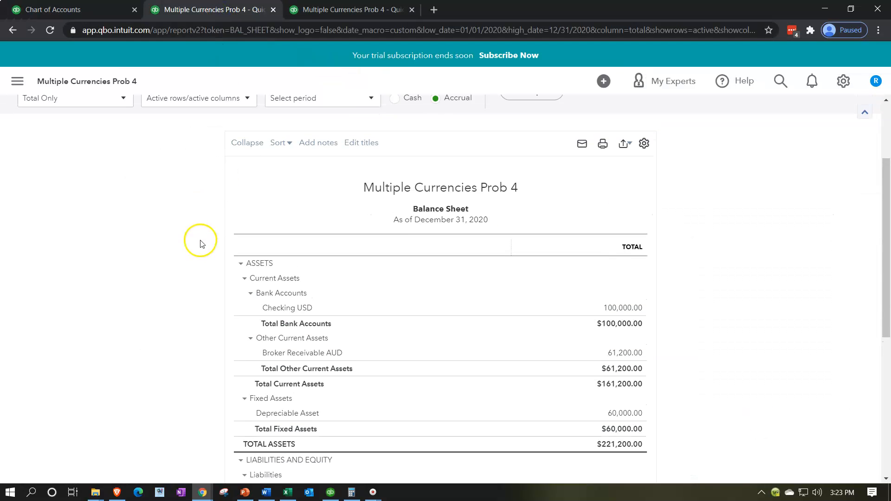
scroll(352, 252, "up", 2)
left_click(531, 189)
scroll(280, 277, "down", 3)
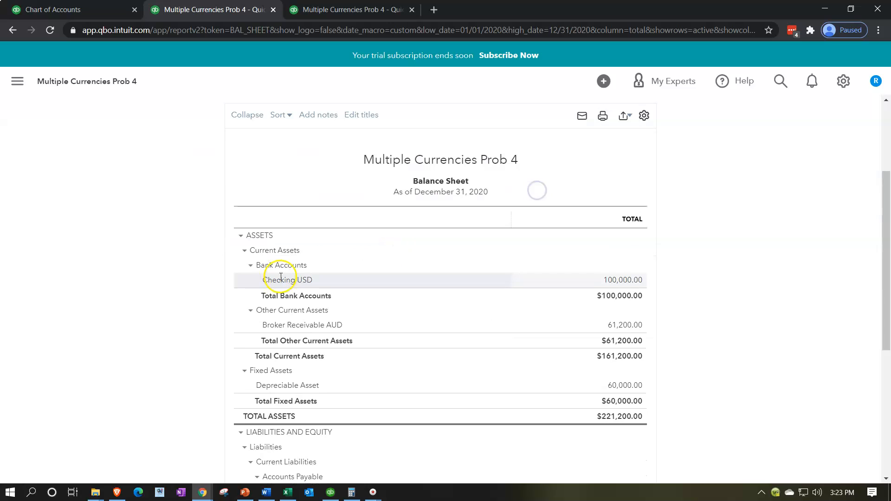
Set the Balance Sheet's end date to 12/31/2021 and rerun the report
scroll(276, 277, "up", 3)
left_click(285, 171)
left_click(294, 171)
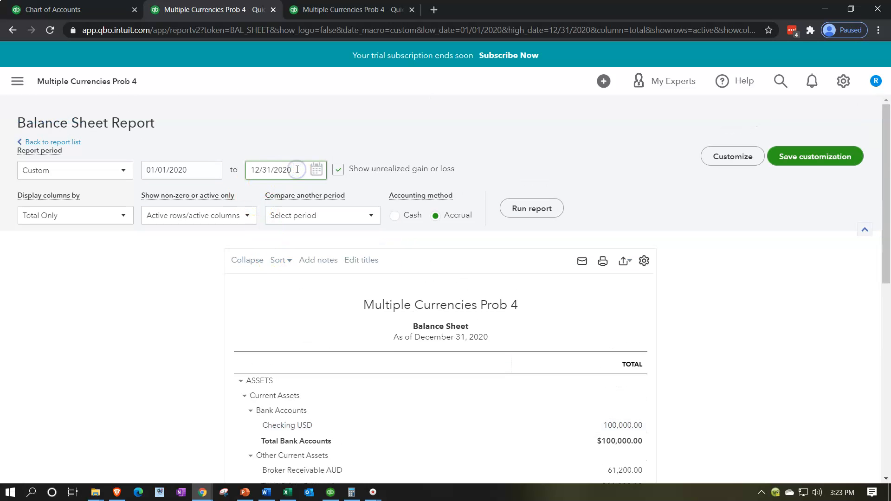
key("BackSpace")
type("1")
key("Tab")
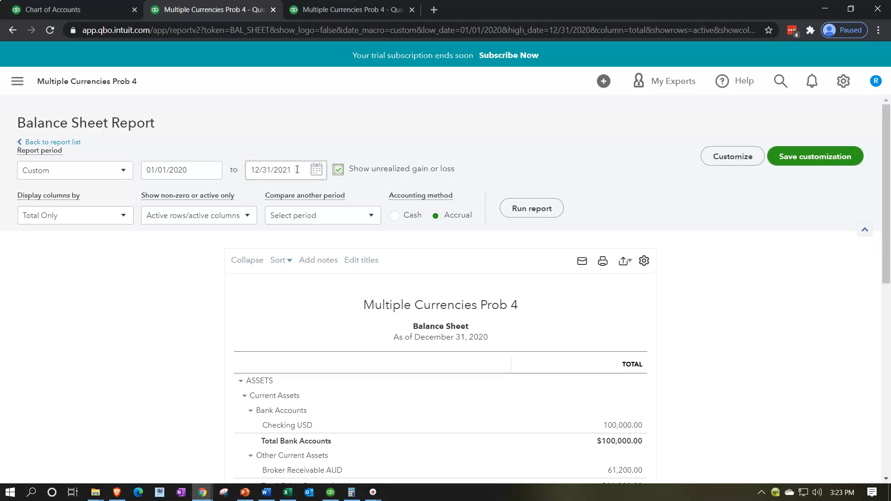
left_click(533, 204)
scroll(227, 309, "down", 3)
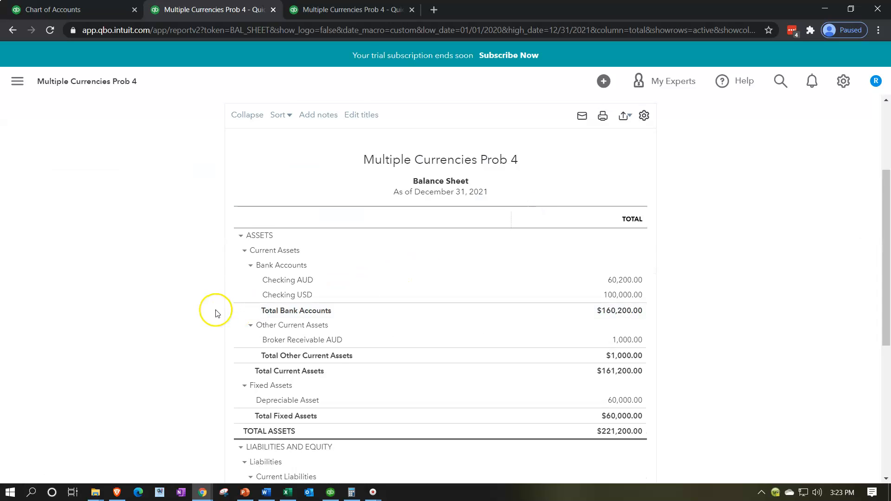
scroll(466, 329, "down", 1)
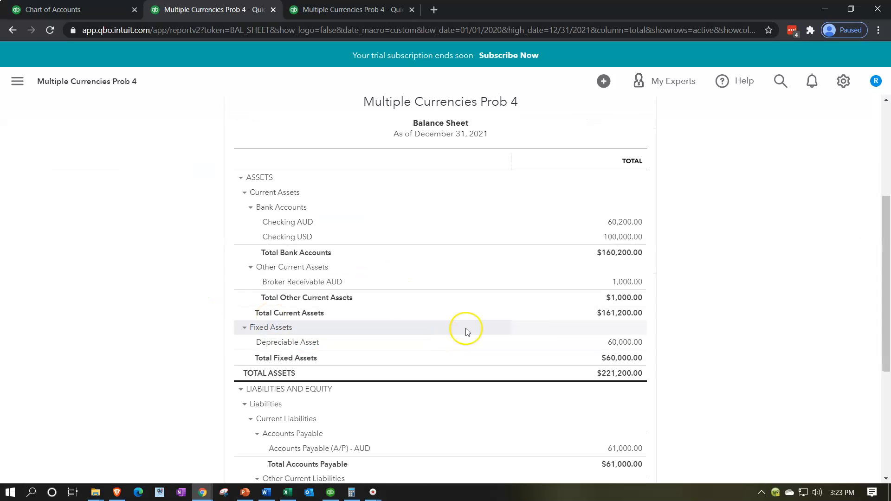
Open the transaction detail behind the Broker Receivable AUD balance, review its entries and return to the Balance Sheet
left_click(628, 282)
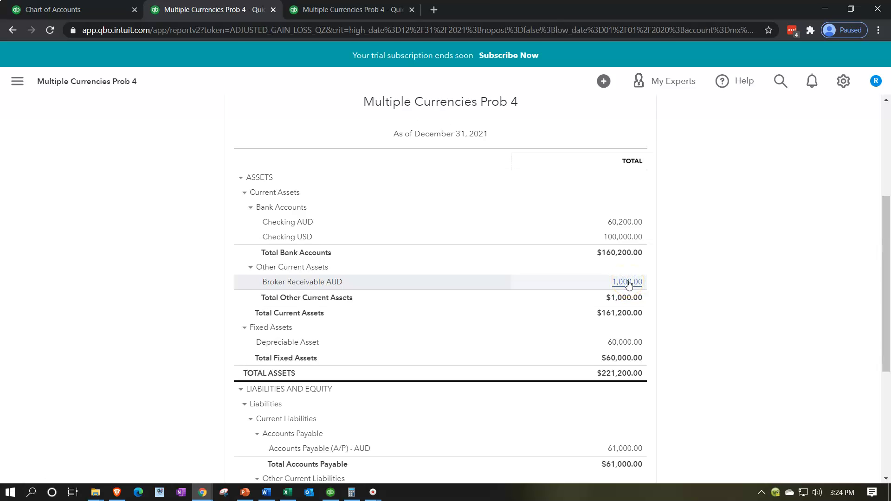
left_click(188, 113)
double_click(188, 113)
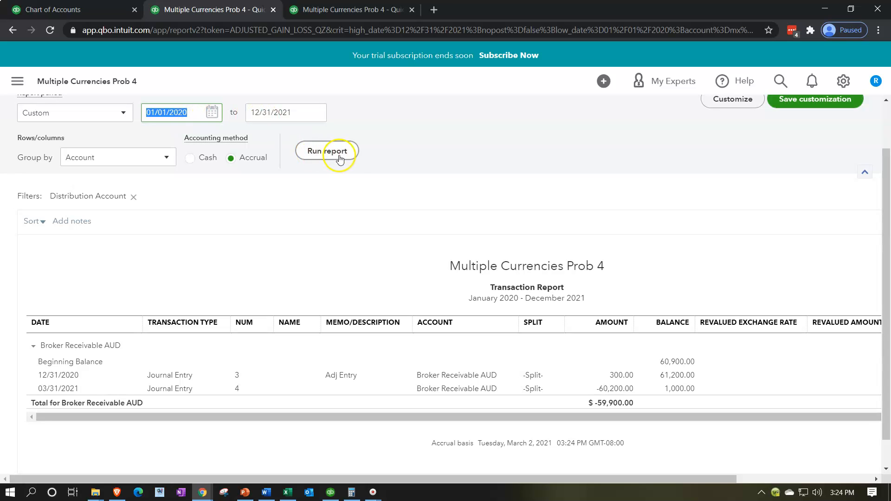
scroll(730, 221, "down", 1)
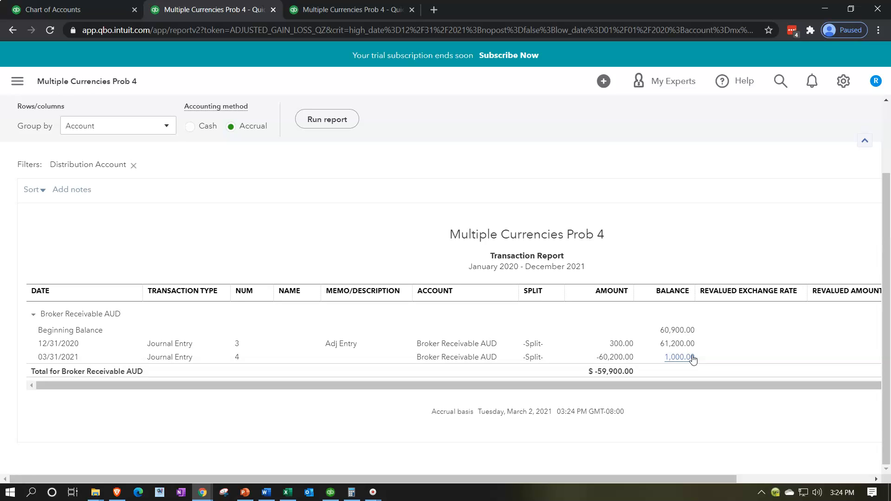
left_click(682, 366)
scroll(292, 382, "up", 2)
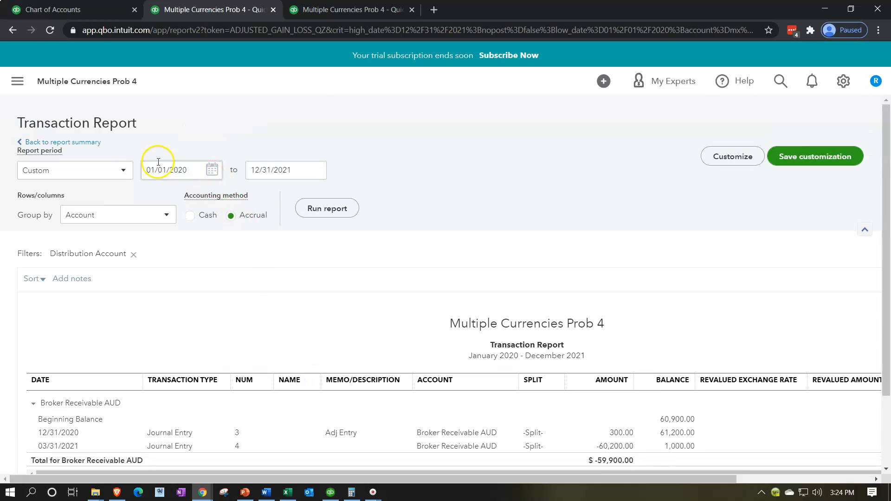
left_click(67, 142)
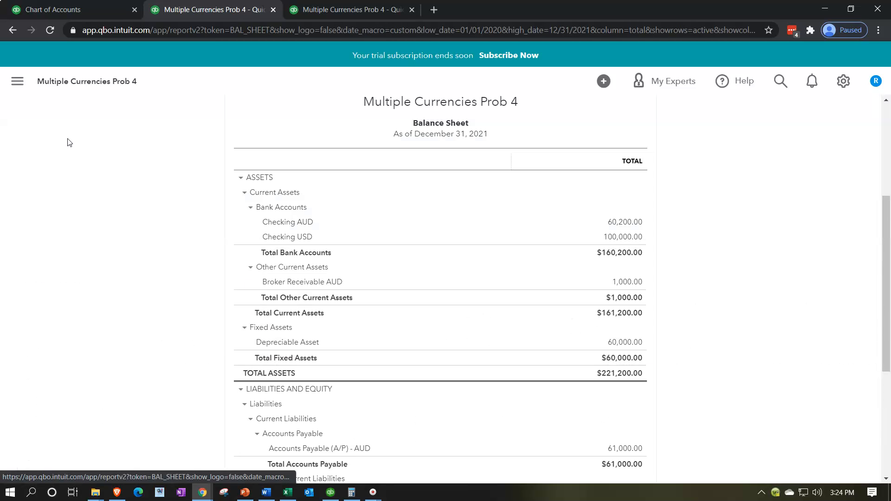
Set the Profit and Loss report's period to 01/01/2021 through 12/31/2021 and run it
left_click(325, 11)
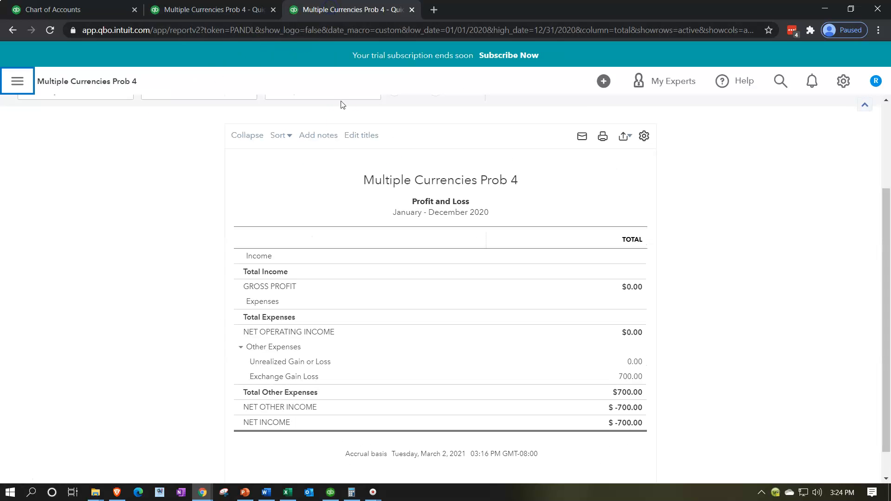
scroll(330, 229, "up", 1)
scroll(330, 228, "up", 2)
left_click_drag(207, 171, 87, 159)
type("010121")
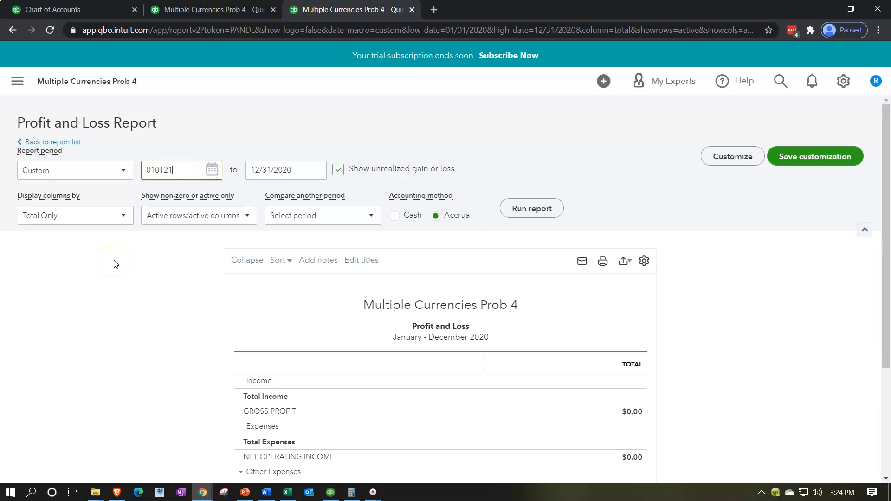
key("Tab")
type("123121")
key("Tab")
left_click(534, 206)
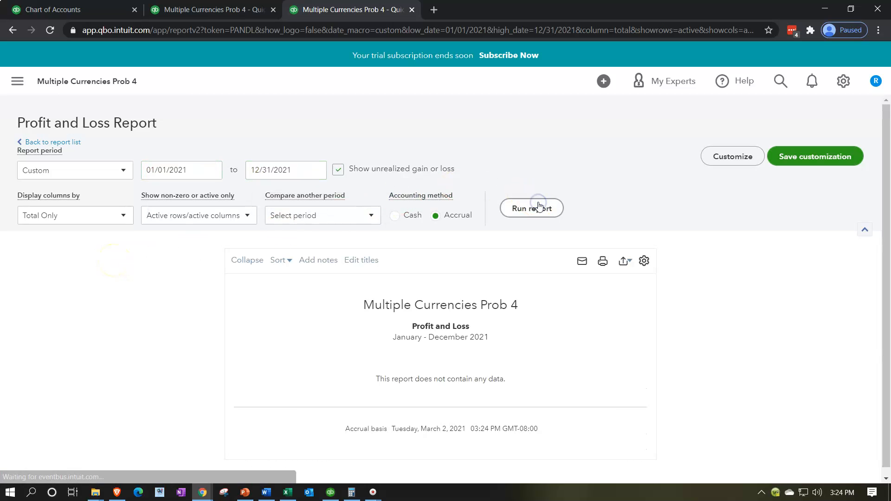
scroll(608, 392, "down", 1)
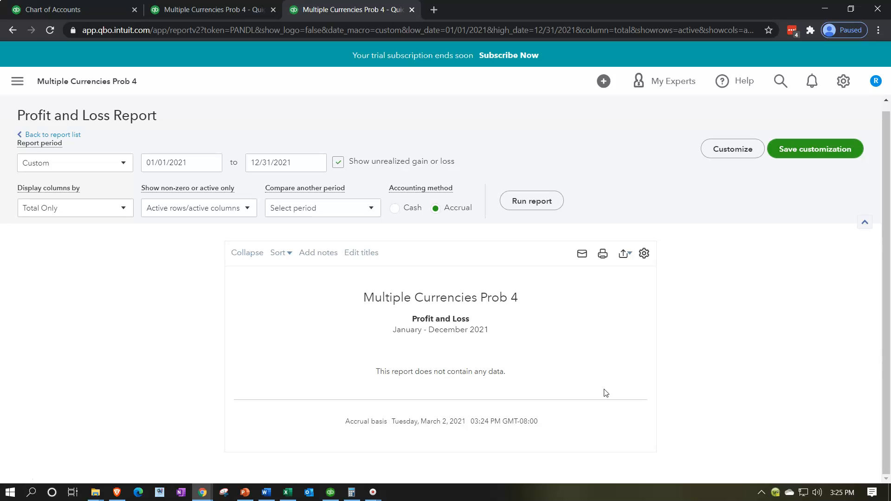
Recheck the Broker Receivable AUD balance on the Balance Sheet and start a new journal entry dated 03/31/2021
left_click(229, 10)
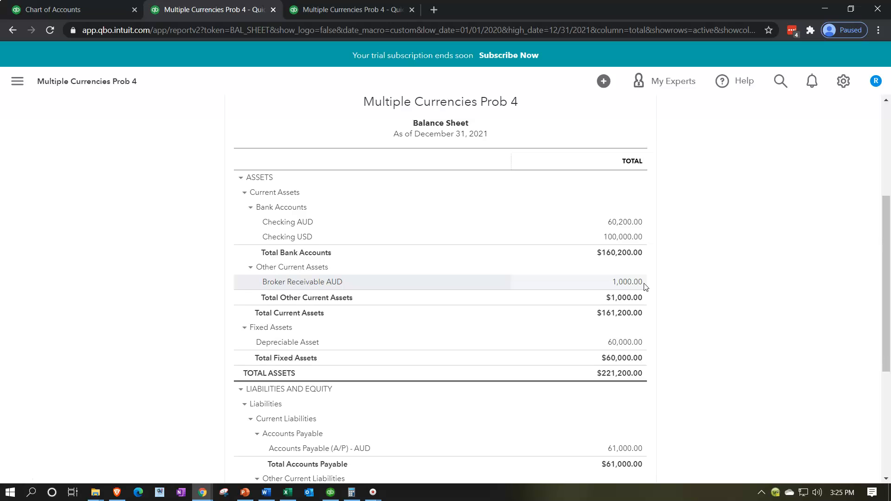
left_click(640, 286)
left_click(68, 8)
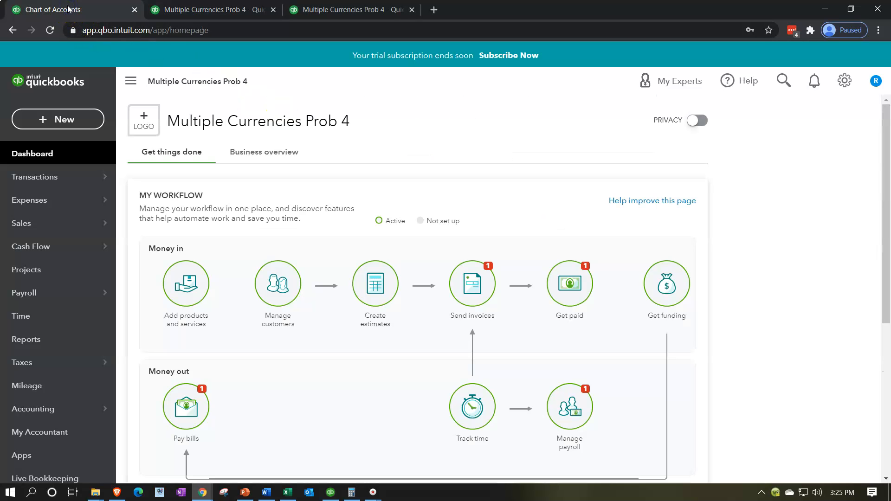
left_click(60, 117)
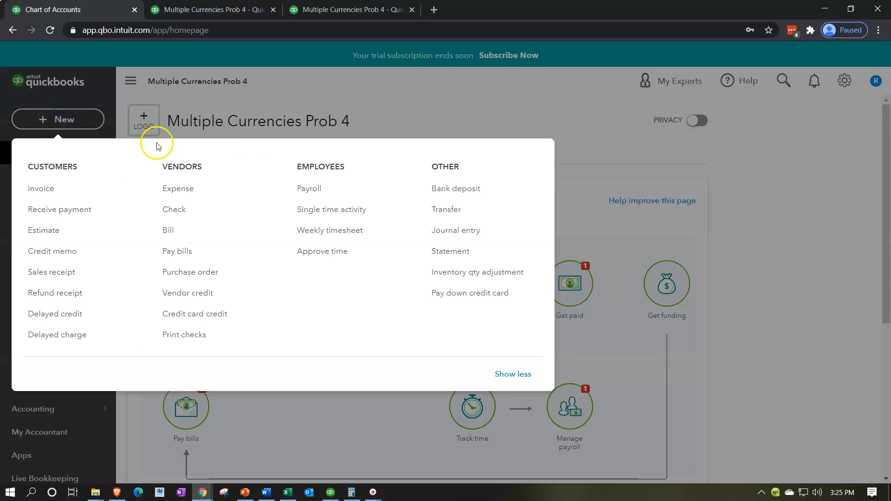
left_click(442, 230)
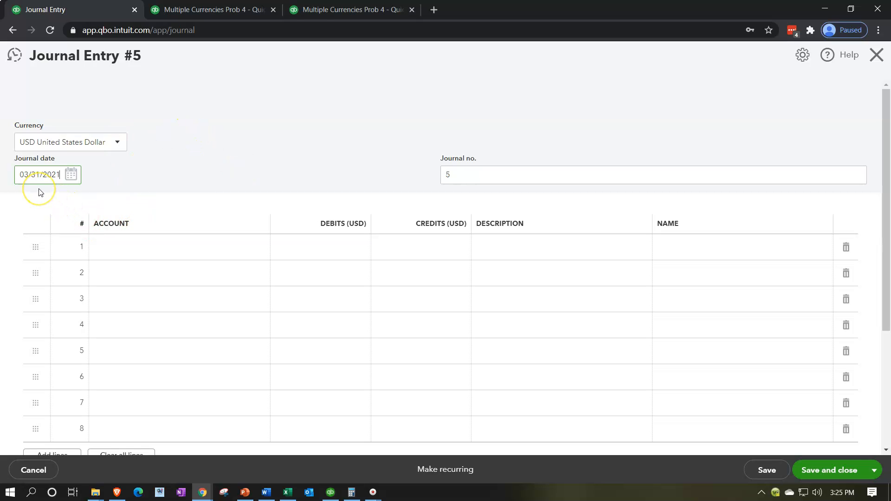
Enter Broker Receivable AUD on line 1 of the journal entry with a debit of 1,000
left_click(147, 247)
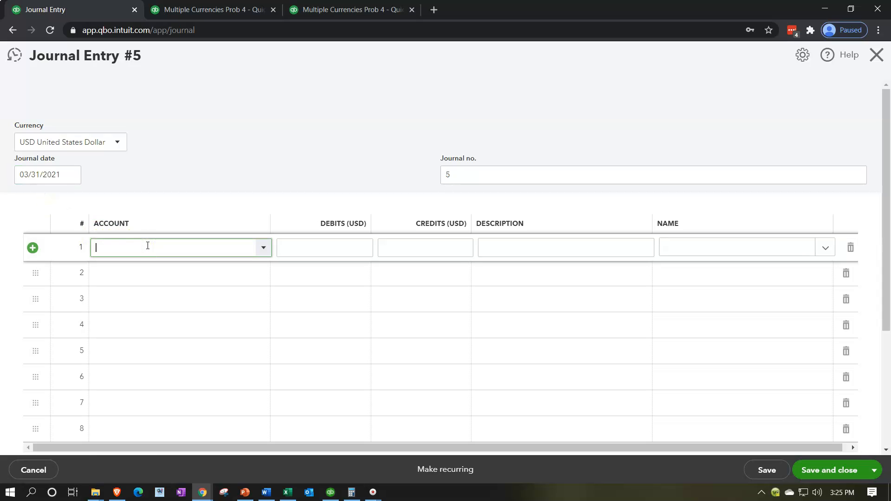
type("bor")
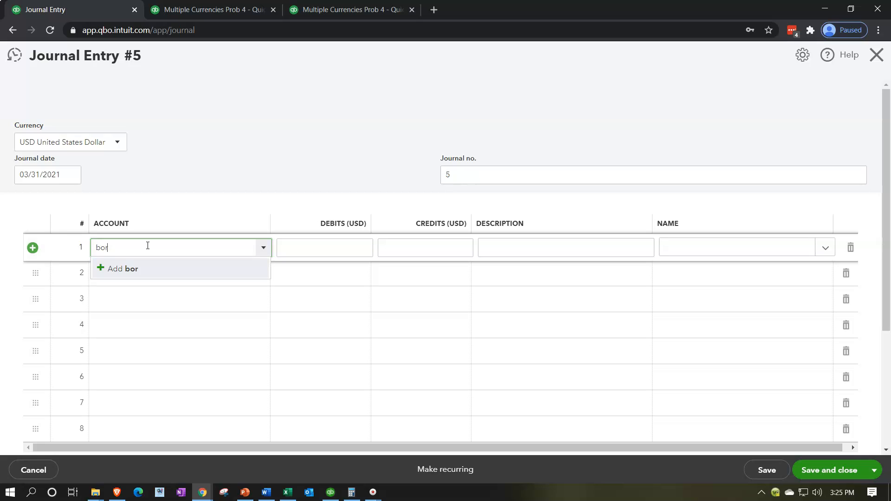
key("BackSpace")
key("BackSpace")
type("roker Receivable AUD")
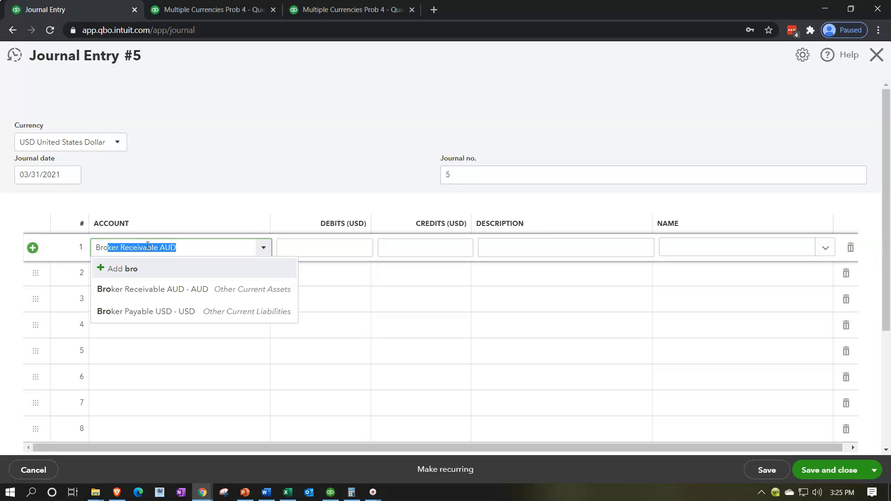
key("Down")
key("Down")
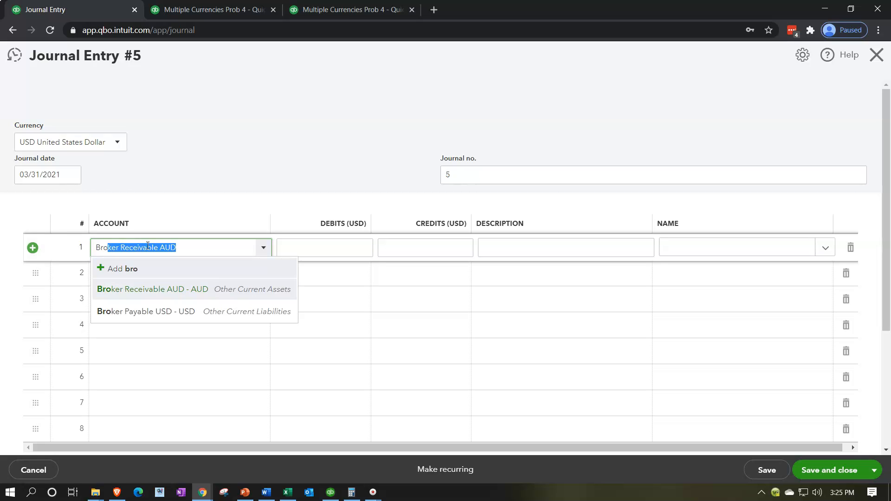
key("Tab")
type("1,000")
key("Tab")
key("Tab")
Enter Exchange Gain Loss on line 2 of the journal entry with a credit of 1,000.00
key("Tab")
key("Tab")
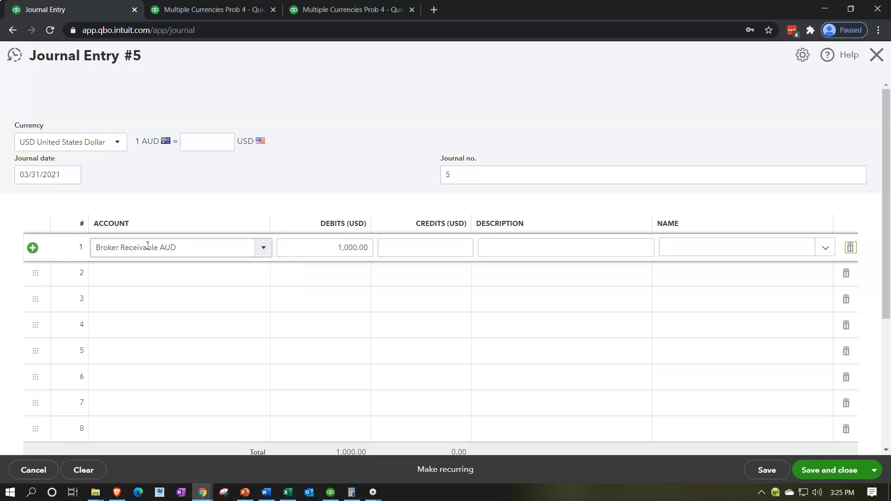
key("Tab")
type("ec")
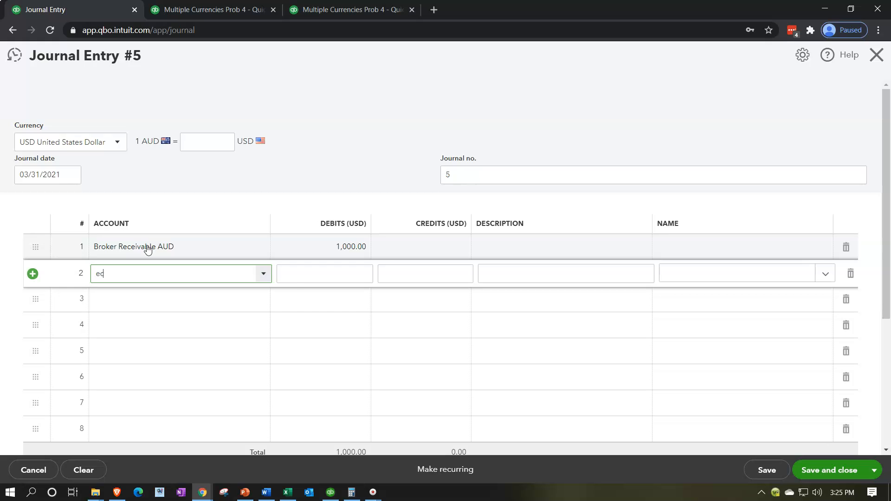
key("BackSpace")
type("xchange Gain Loss")
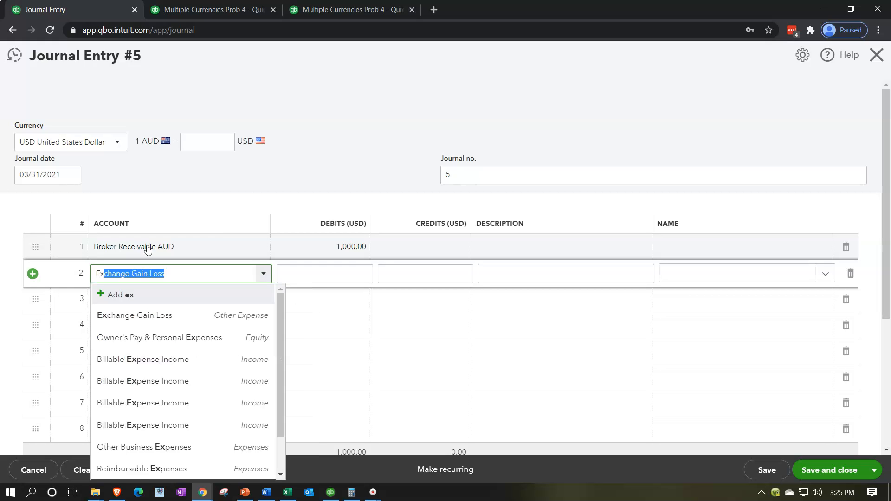
key("Tab")
key("Tab")
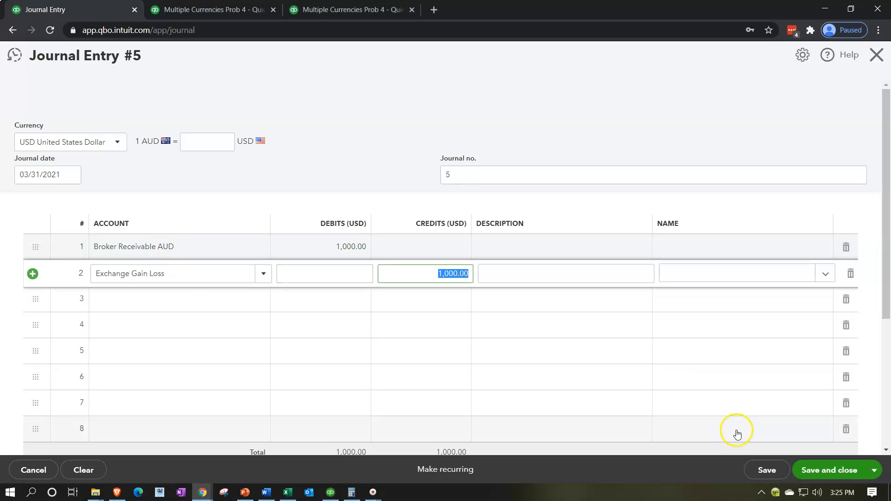
Set the journal entry's exchange rate to 1 and save and close the entry
left_click(837, 472)
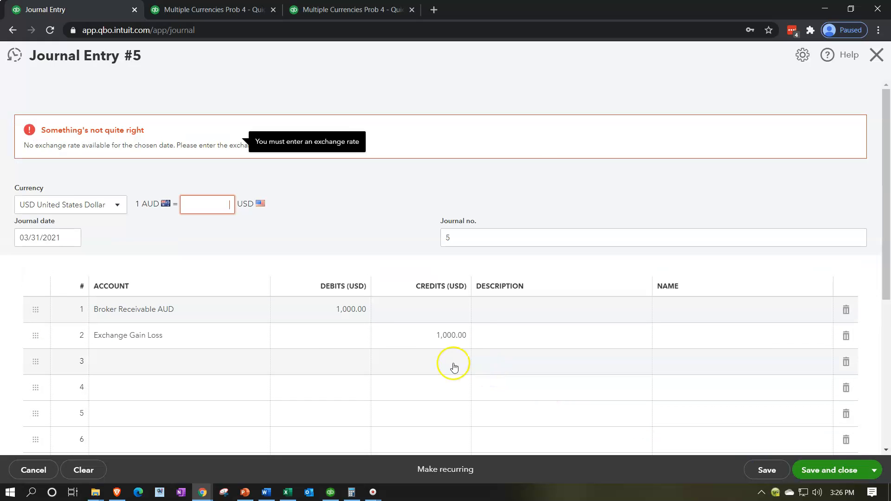
left_click(203, 205)
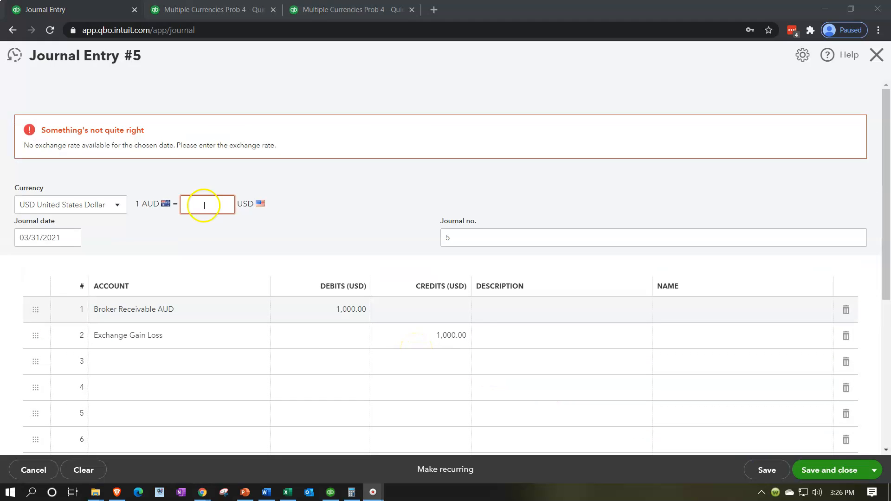
type("1")
left_click(342, 242)
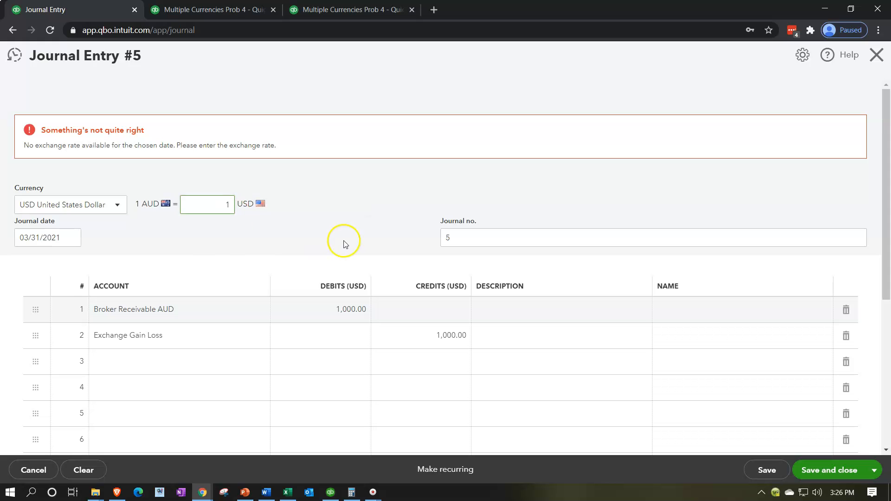
left_click(817, 470)
Rerun the Balance Sheet for 01/01/2020 through 12/31/2021 and check the Broker Receivable AUD balance
left_click(223, 10)
scroll(603, 232, "up", 4)
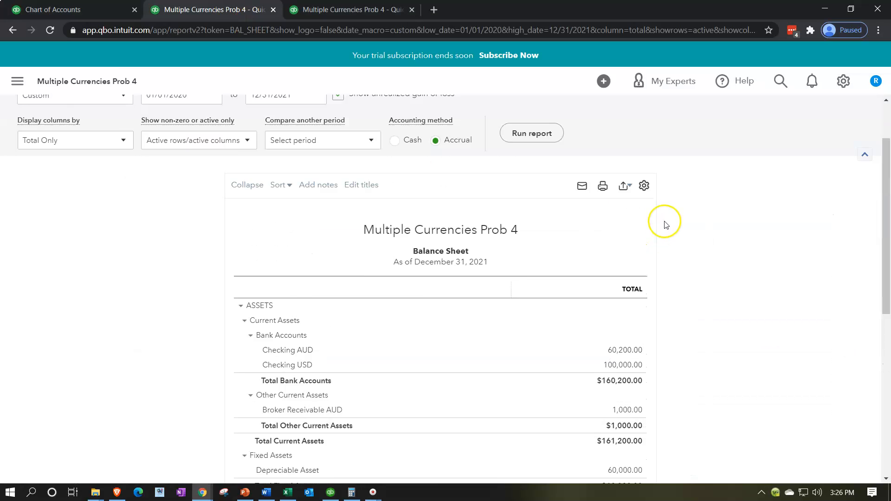
left_click(538, 178)
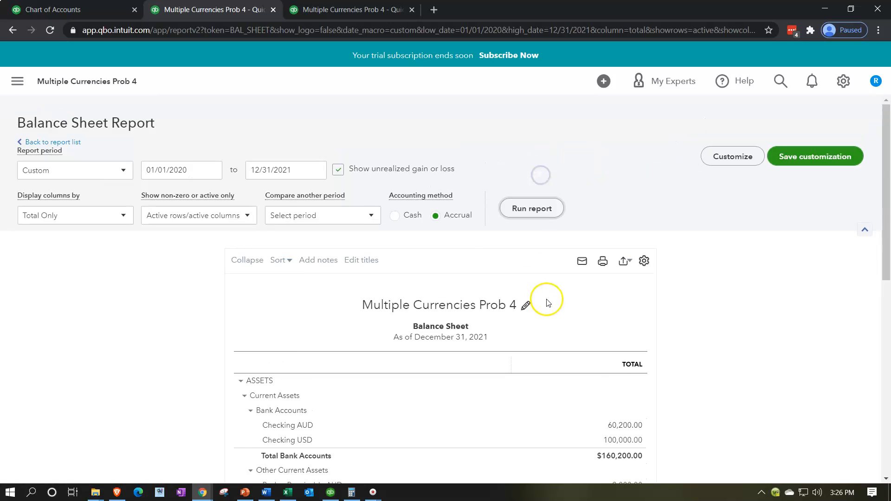
scroll(567, 314, "down", 4)
key("ctrl+plus")
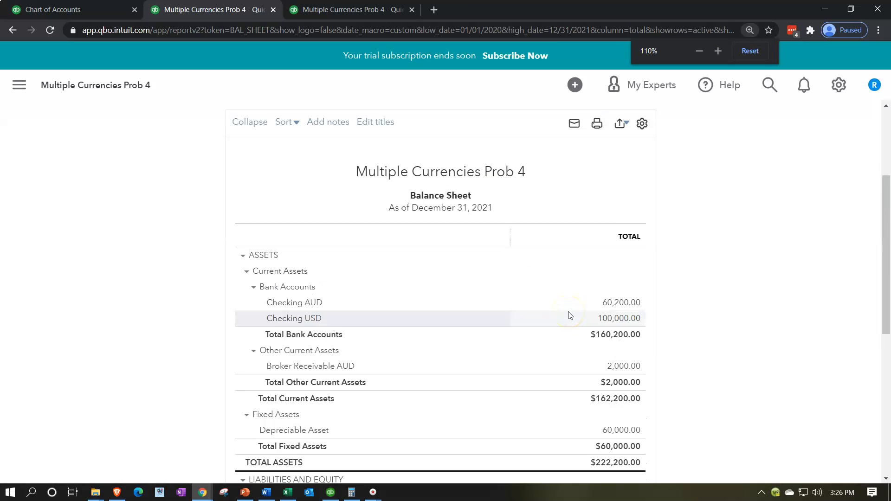
key("ctrl+plus")
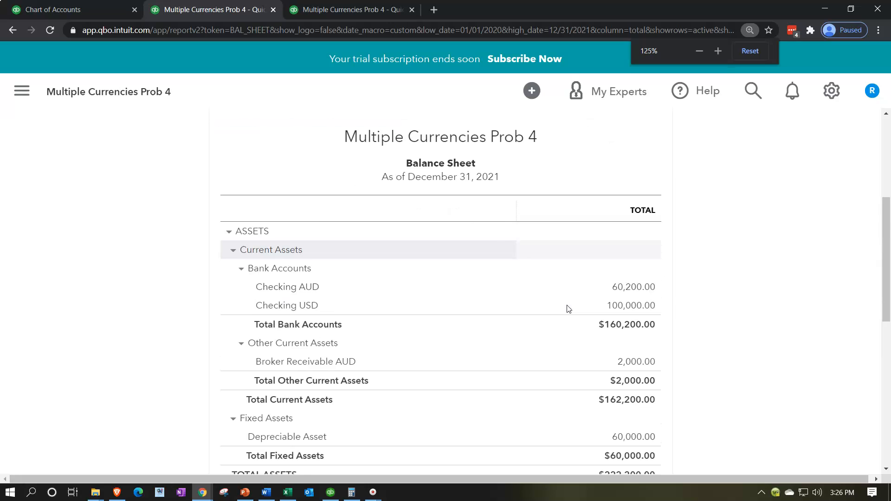
scroll(569, 309, "down", 1)
left_click(66, 8)
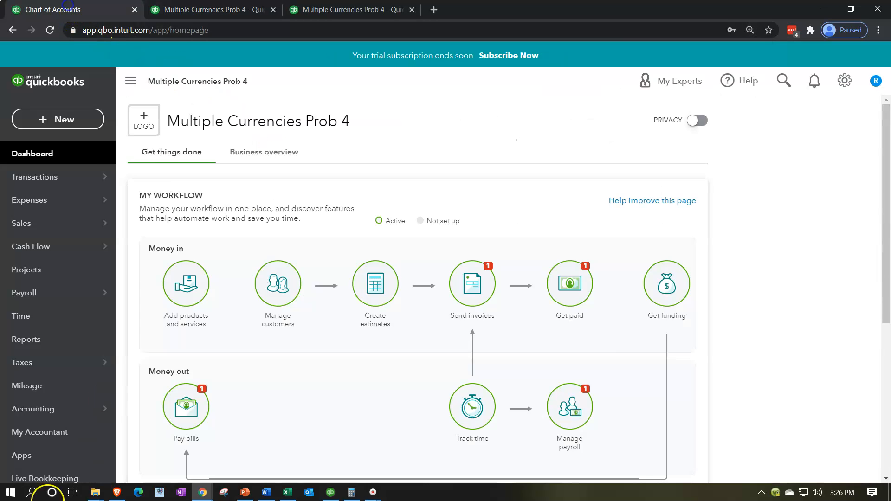
key("ctrl+Tab")
key("ctrl+0")
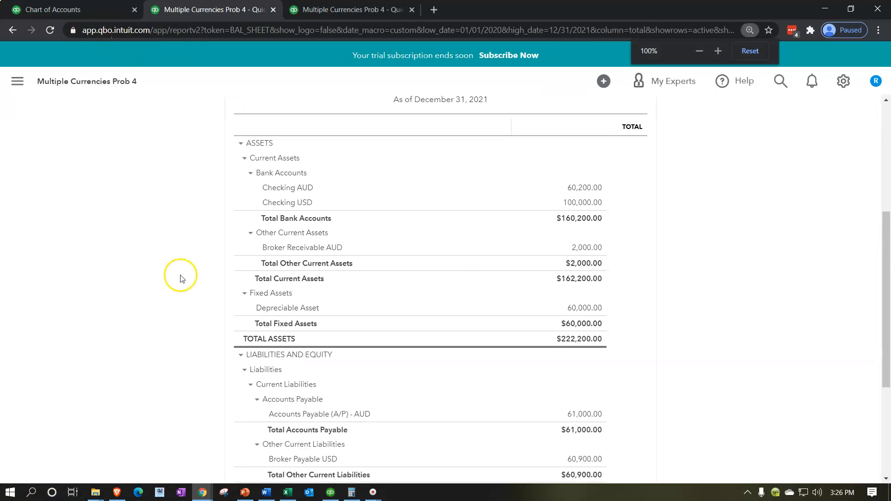
Open journal entry 5 from Broker Receivable AUD's transaction report and change its Broker Receivable AUD line to a 1,000.00 credit
left_click(630, 248)
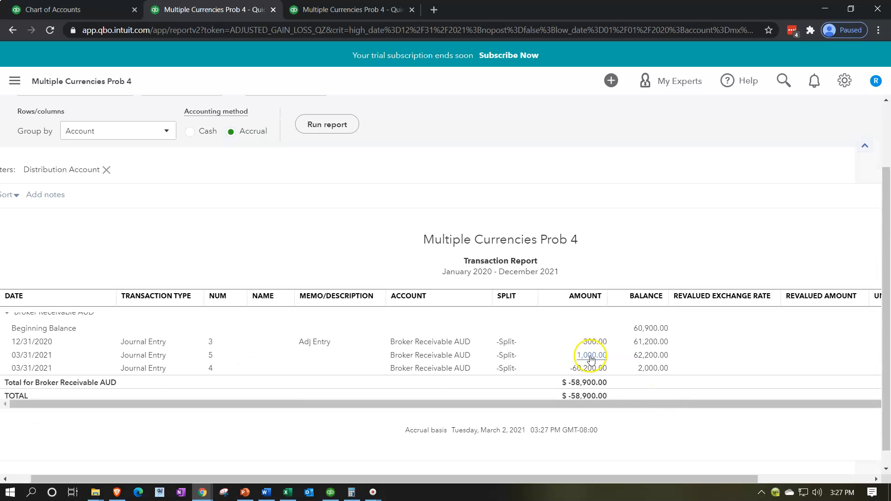
left_click(590, 357)
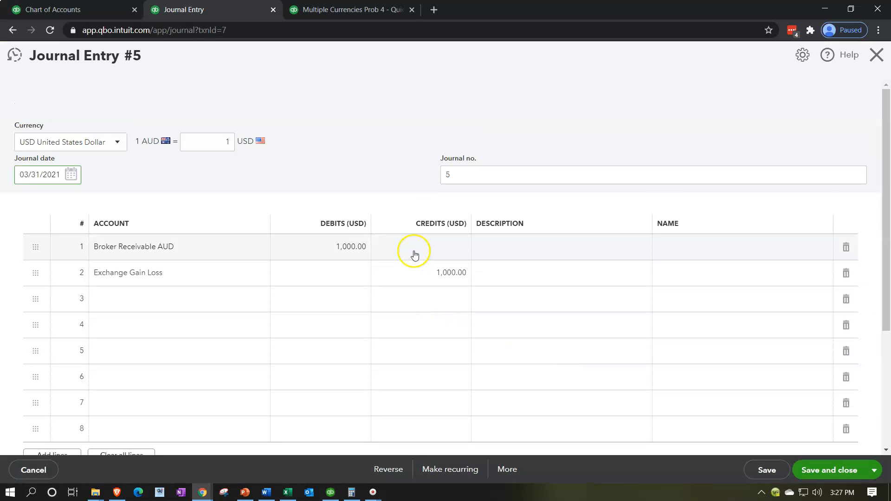
left_click(415, 254)
type("1000")
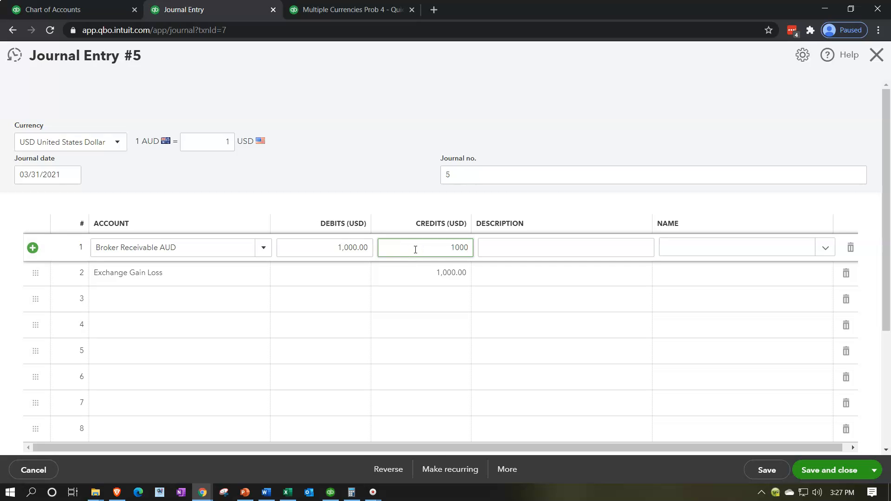
key("Tab")
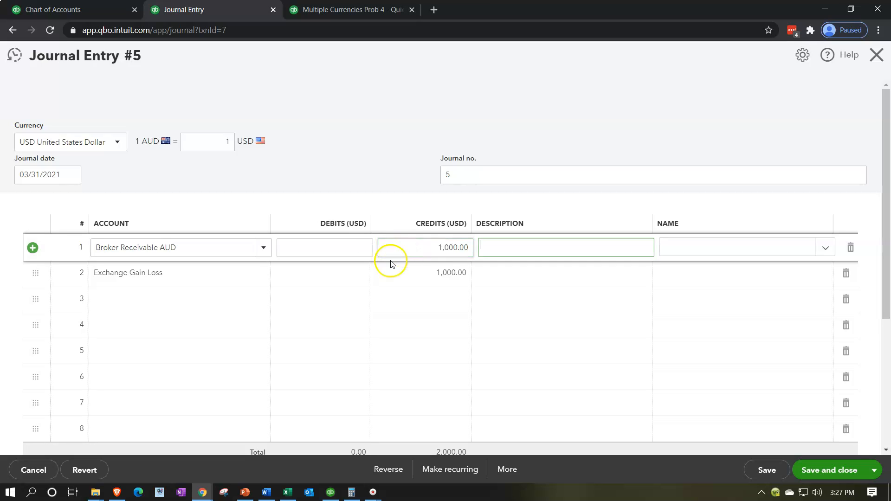
Change the Exchange Gain Loss line to a debit of 1,000 and save and close the journal entry
left_click(350, 277)
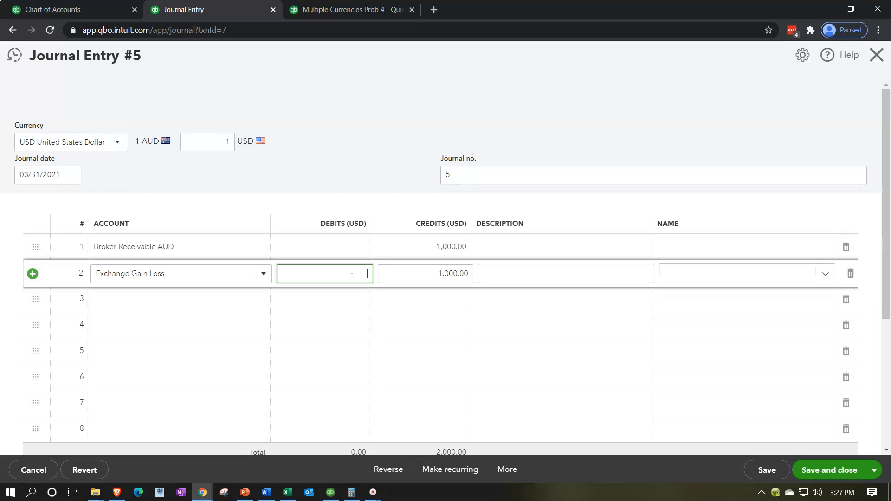
type("1000")
key("Tab")
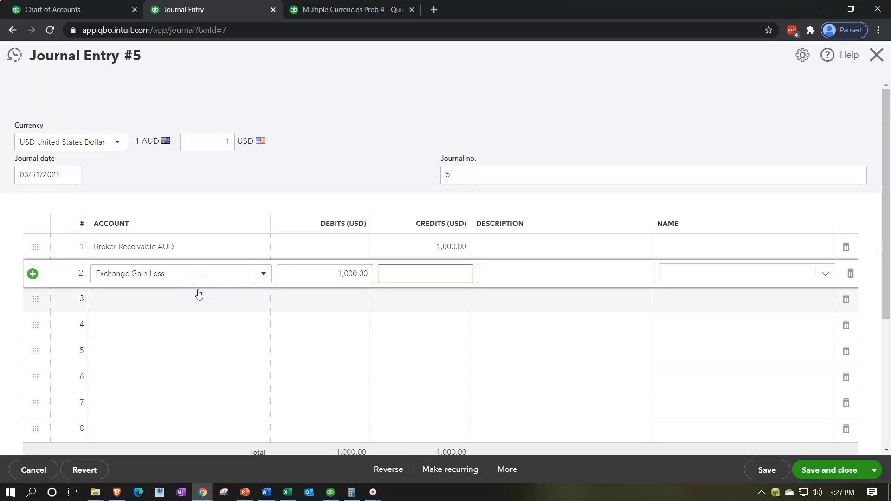
left_click(828, 470)
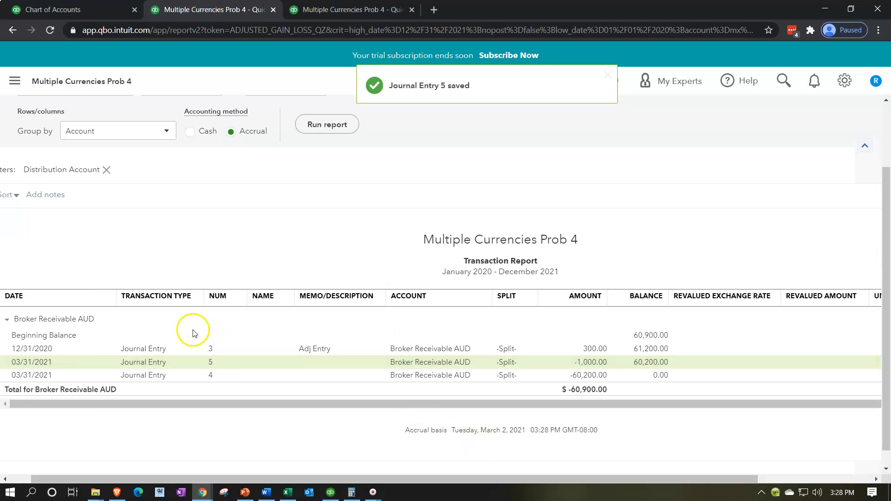
Return to the Balance Sheet to recheck Broker Receivable AUD, and rerun the 2021 Profit and Loss report
scroll(124, 274, "up", 2)
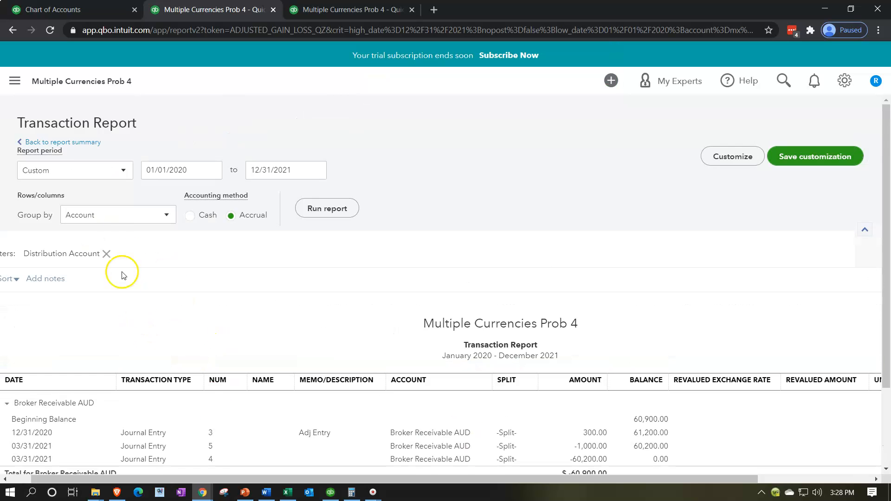
left_click(86, 142)
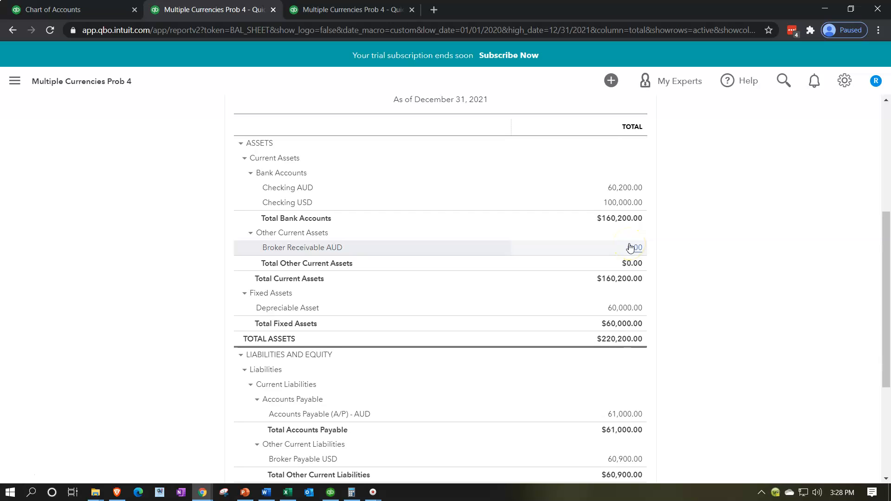
scroll(630, 248, "down", 2)
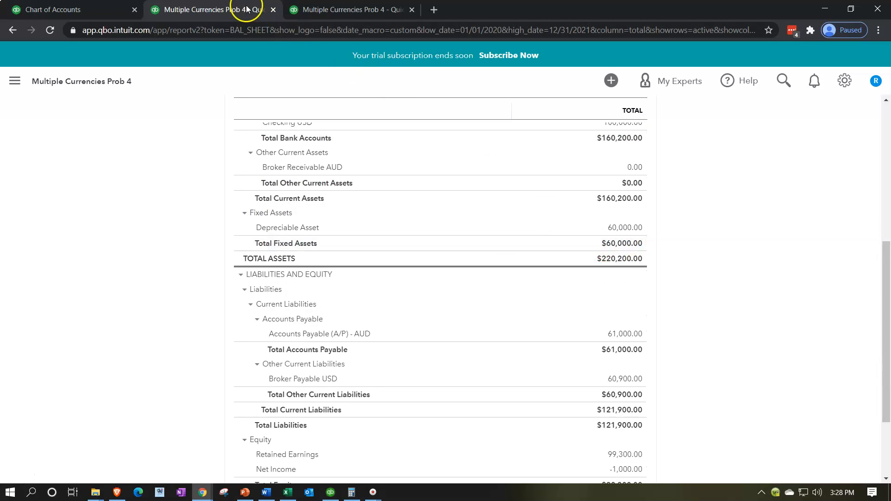
left_click(331, 11)
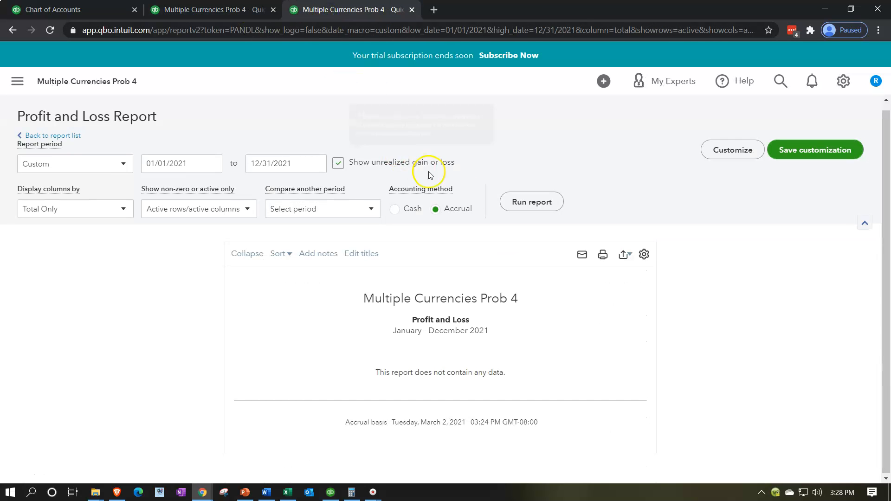
left_click(514, 203)
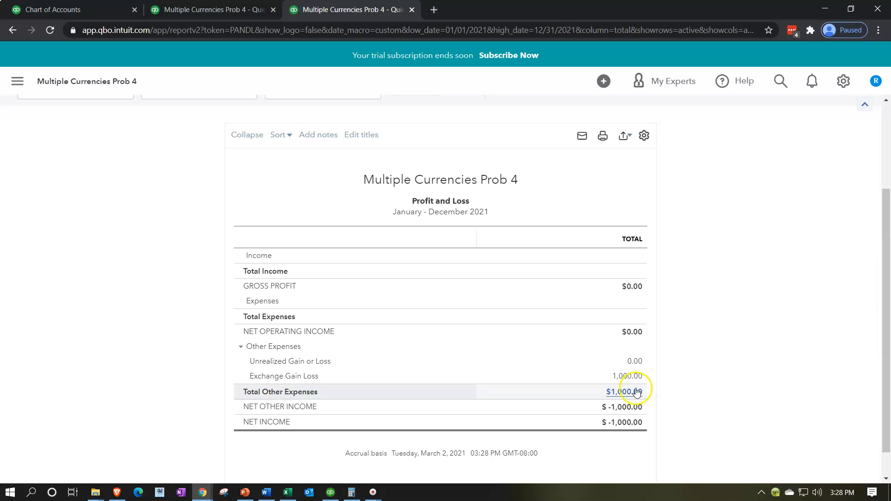
Switch to the Excel worksheet and check the Year 2 ending balance of Foreign Currency Receivable from Exchange Broker (AUD)
left_click(287, 494)
left_click(649, 396)
key("Right")
key("Right")
key("Right")
key("Right")
key("Right")
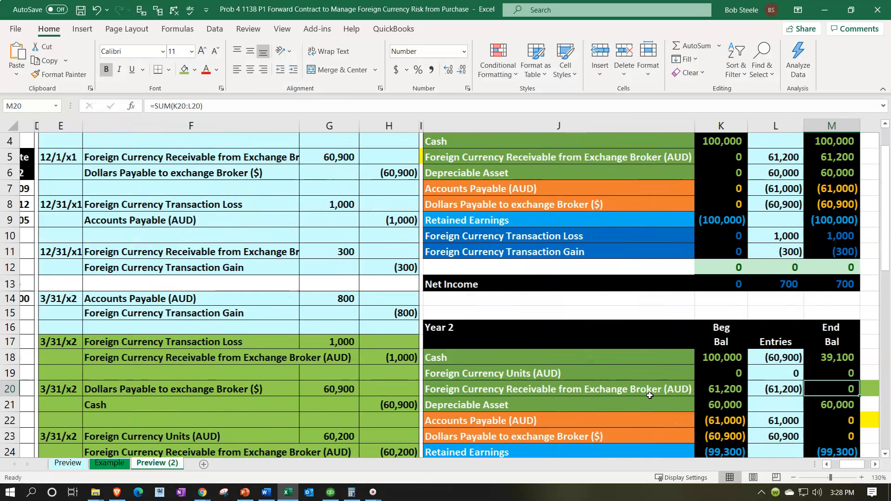
Compare the Year 2 Foreign Currency Transaction Loss ending balance with the Year 1 transaction loss and gain balances
scroll(789, 183, "down", 2)
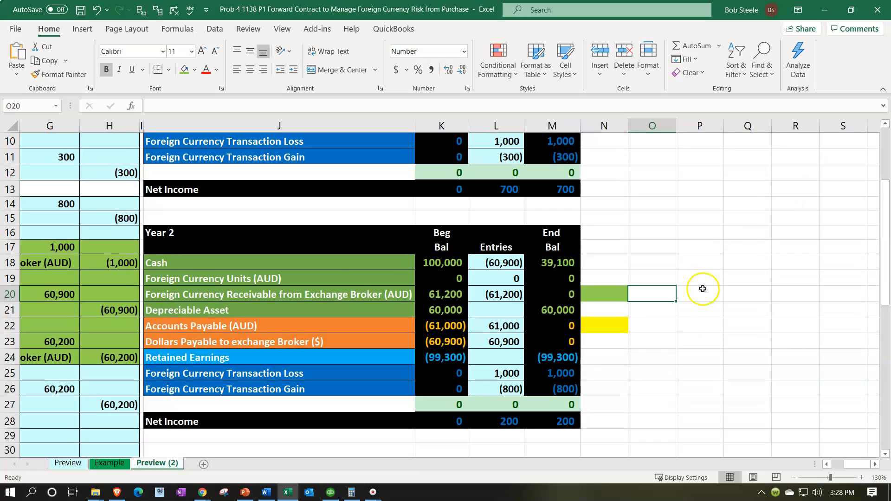
left_click(567, 377)
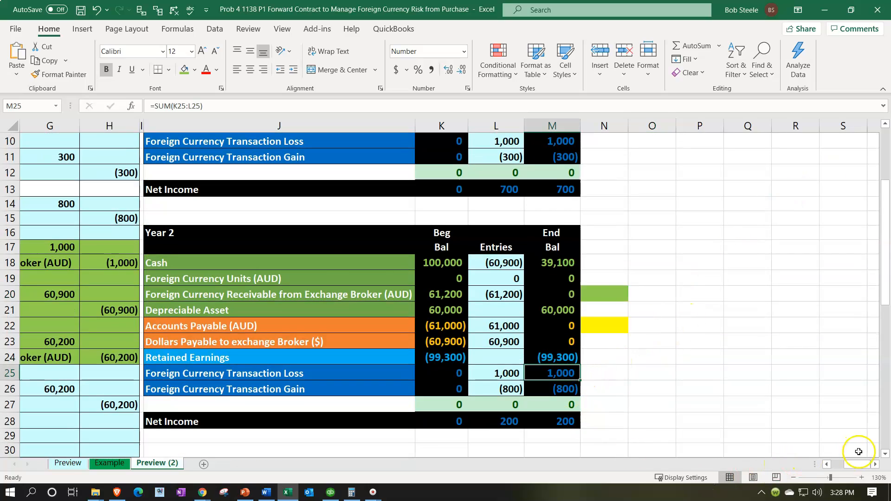
scroll(856, 470, "left", 2)
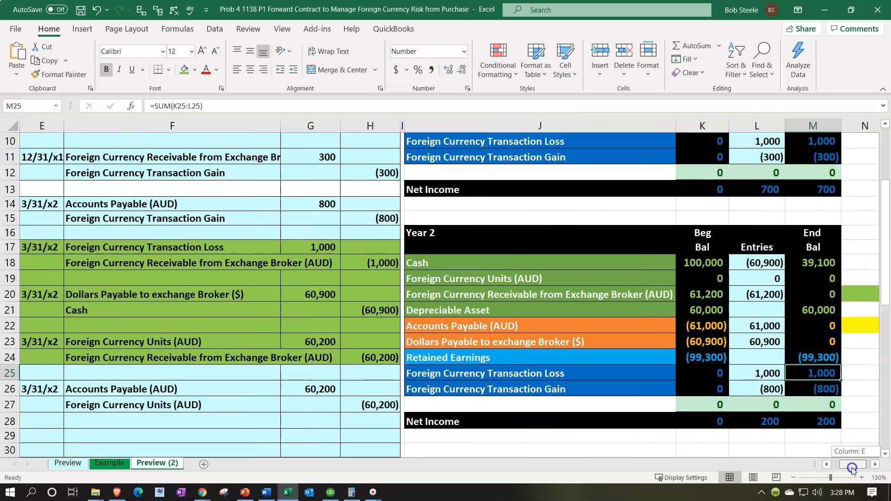
scroll(817, 413, "up", 1)
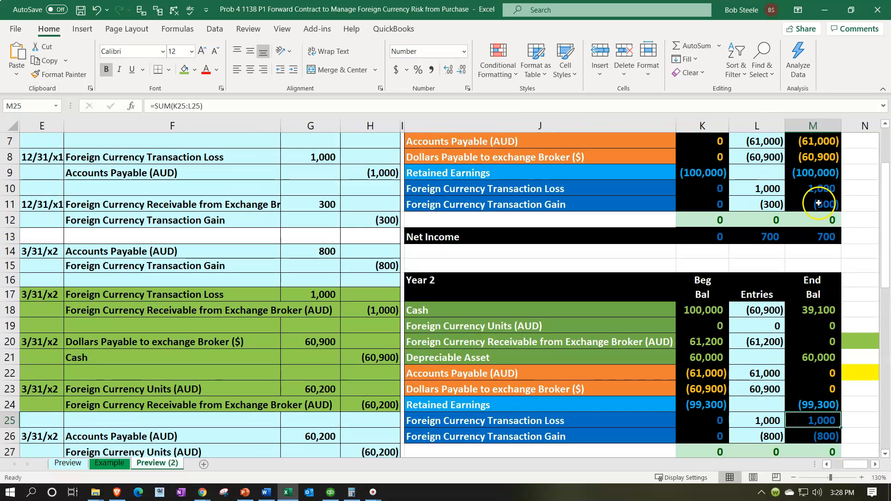
left_click_drag(813, 188, 813, 203)
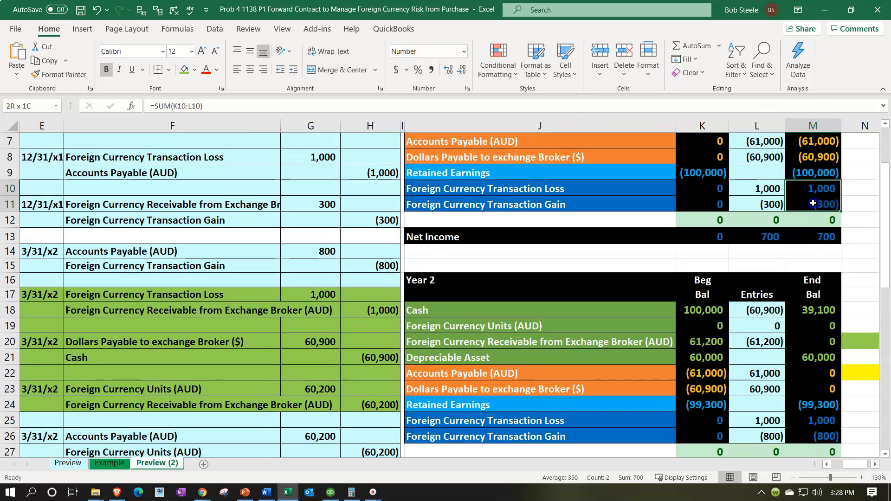
left_click(828, 419)
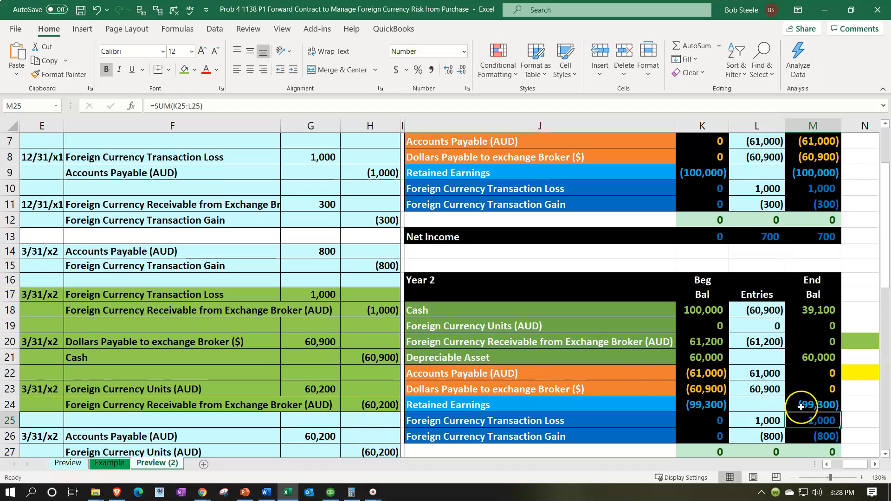
left_click(514, 348)
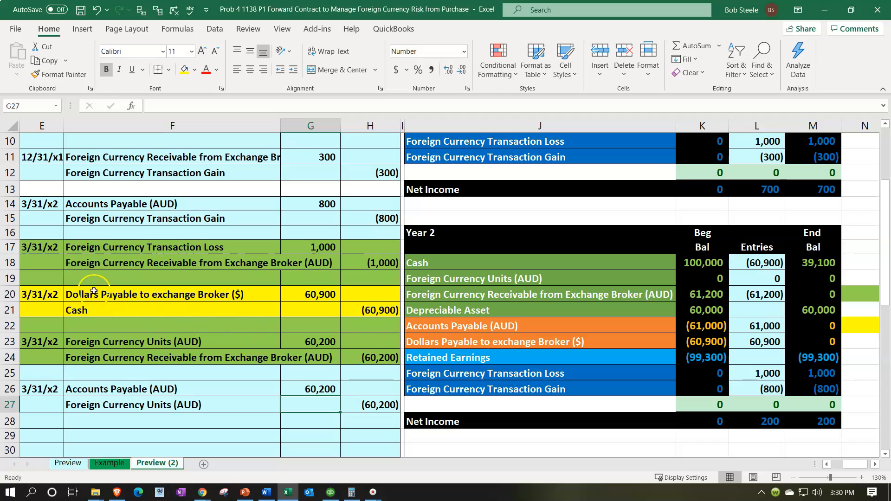
Review the 3/31/x2 worksheet entries for the transaction loss, the foreign currency units receipt and the Dollars Payable to exchange Broker payment
left_click(167, 245)
left_click_drag(167, 245, 370, 260)
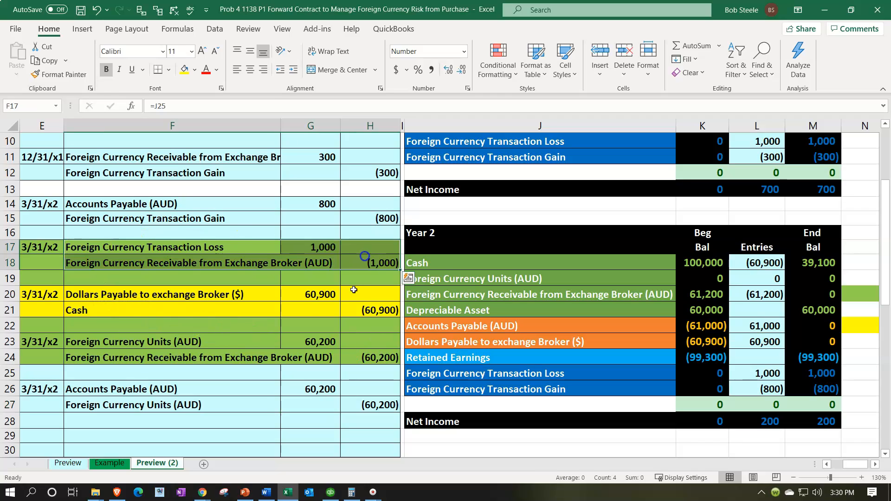
left_click_drag(199, 342, 373, 355)
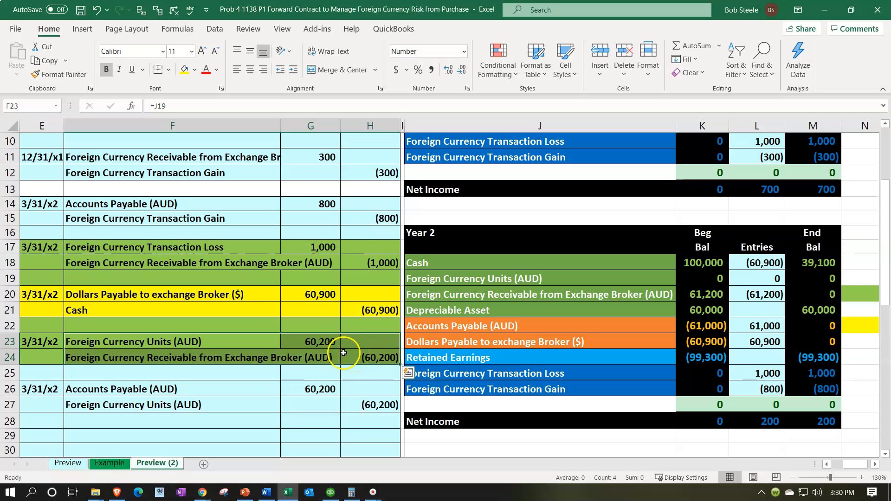
left_click(232, 297)
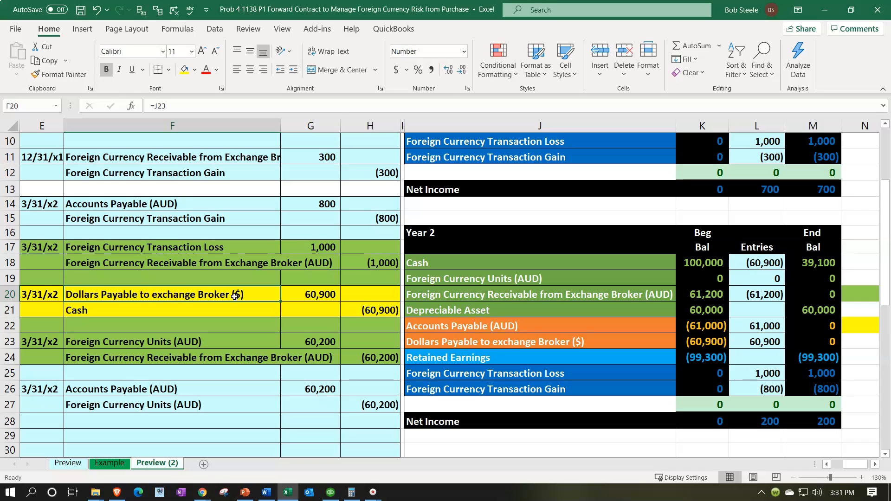
Switch to the QuickBooks Online Balance Sheet and open the transaction detail behind the Broker Payable USD balance
left_click(287, 492)
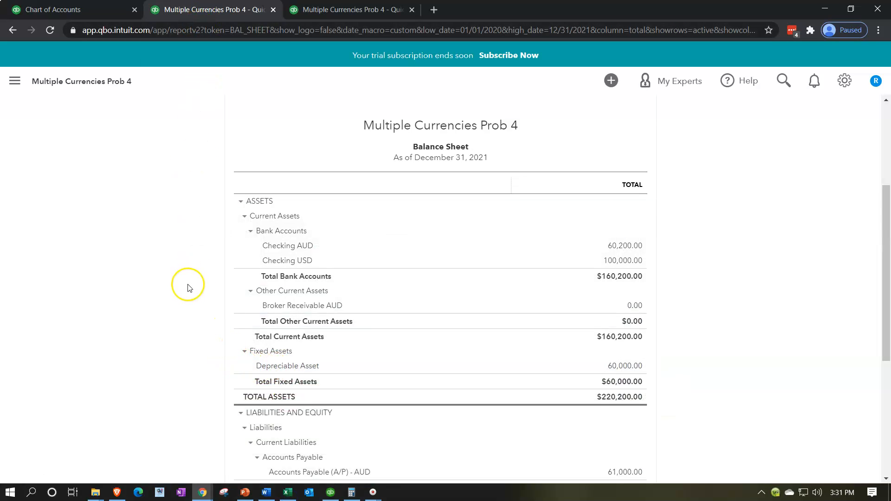
key("ctrl+plus")
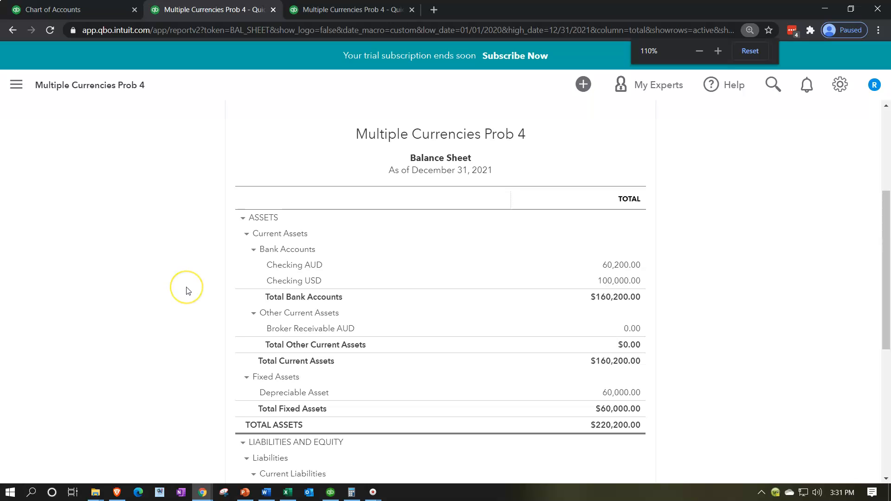
scroll(188, 290, "down", 3)
scroll(188, 290, "down", 1)
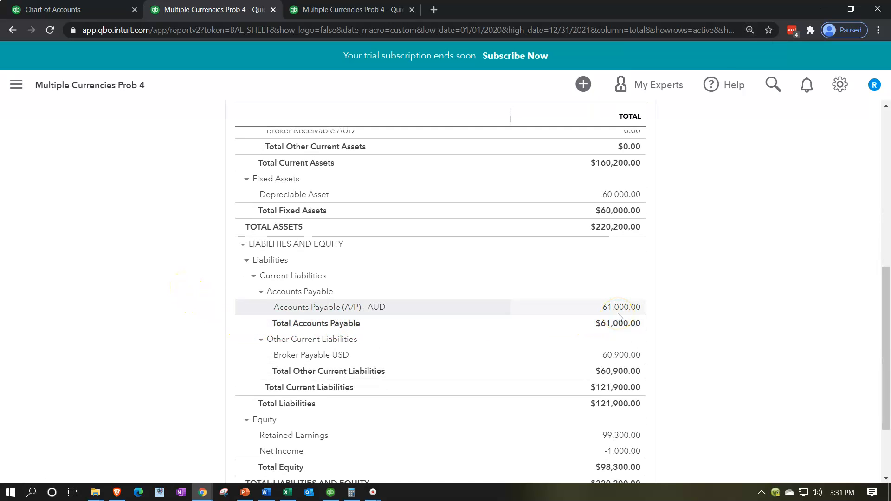
left_click(634, 357)
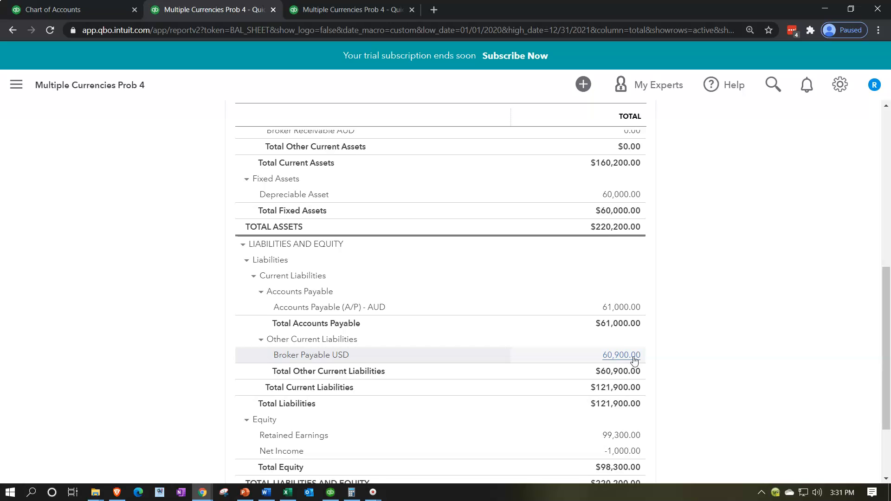
left_click(634, 357)
left_click(625, 358)
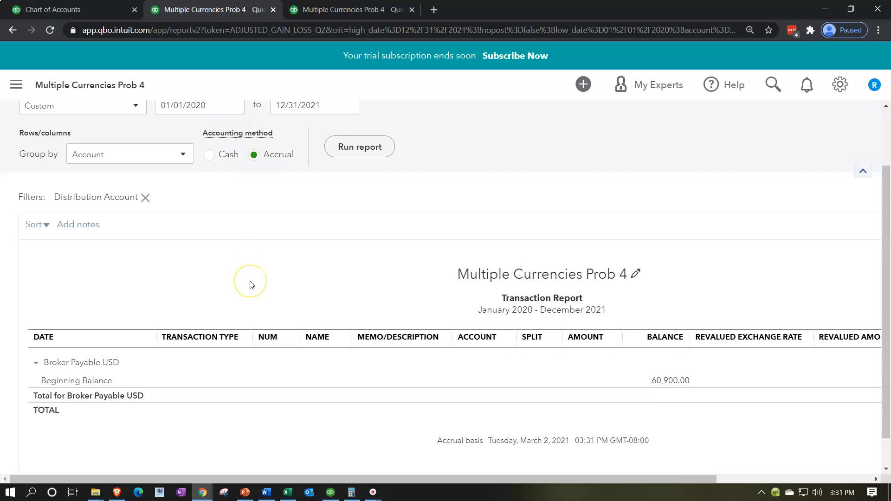
Return from the Broker Payable USD detail to the Balance Sheet and review its liabilities and equity section
scroll(201, 234, "up", 2)
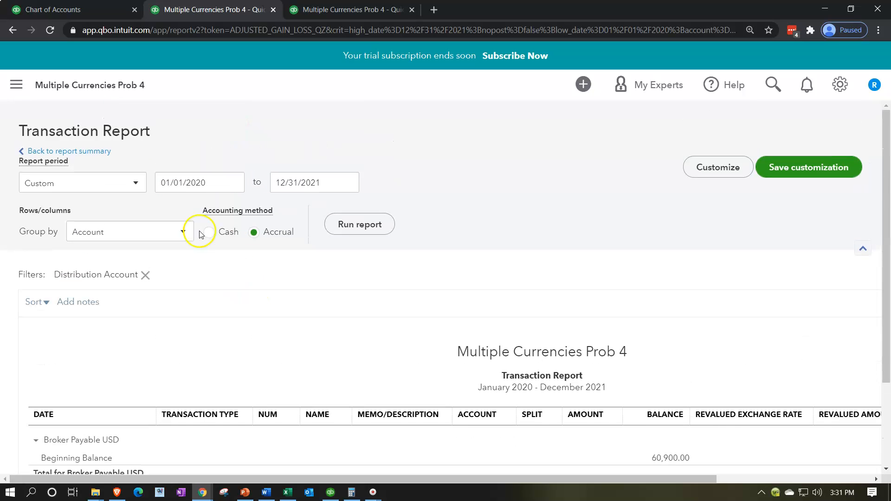
left_click(84, 151)
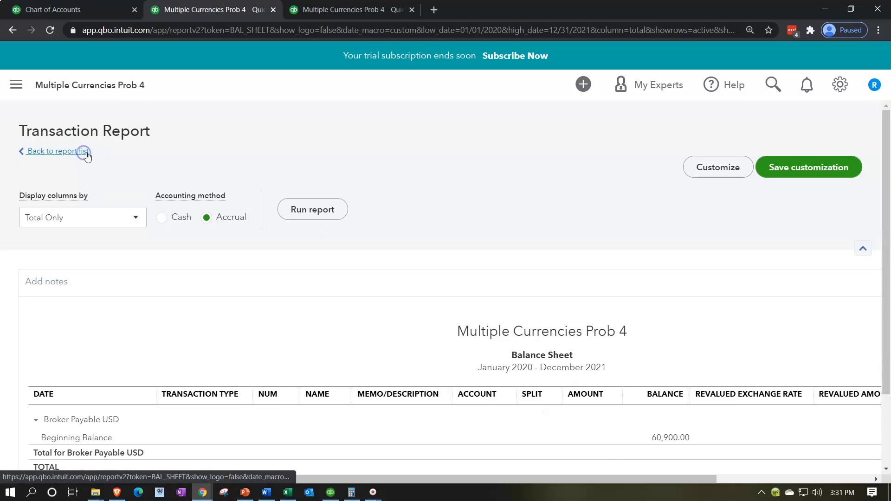
scroll(137, 233, "down", 5)
scroll(139, 238, "down", 1)
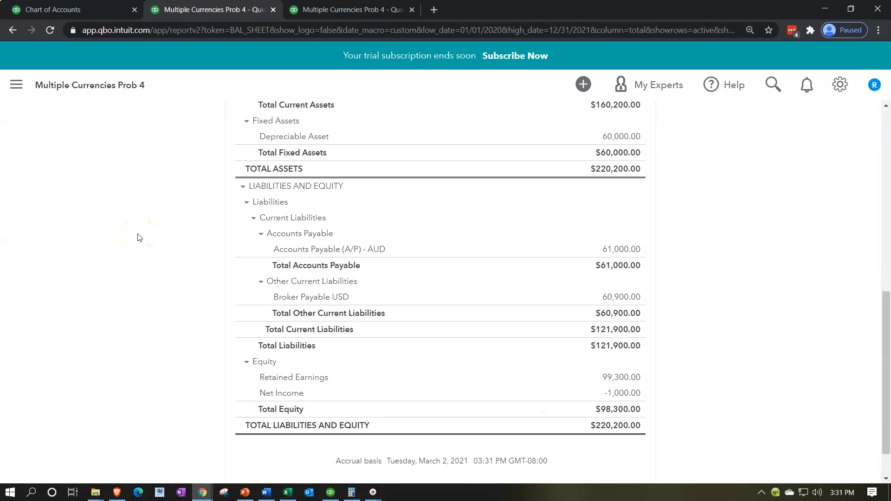
Start a new expense transaction and dismiss the guided tour on selecting a payee
left_click(80, 8)
left_click(85, 126)
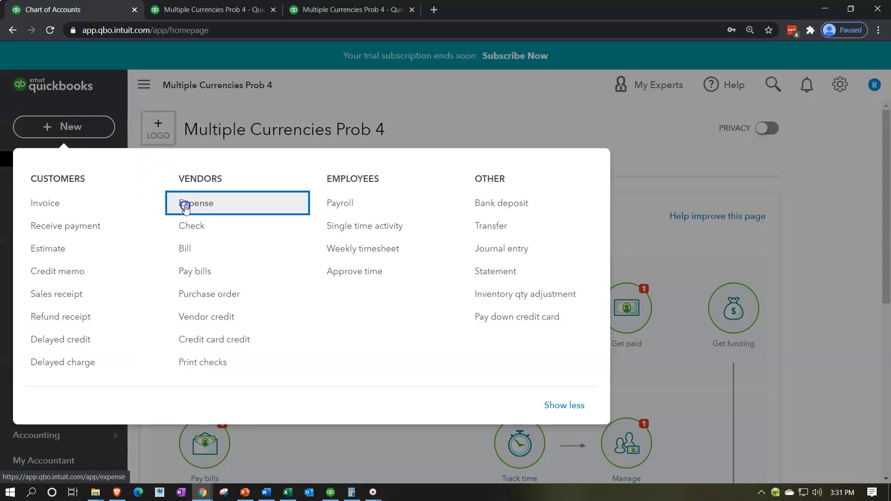
left_click(181, 205)
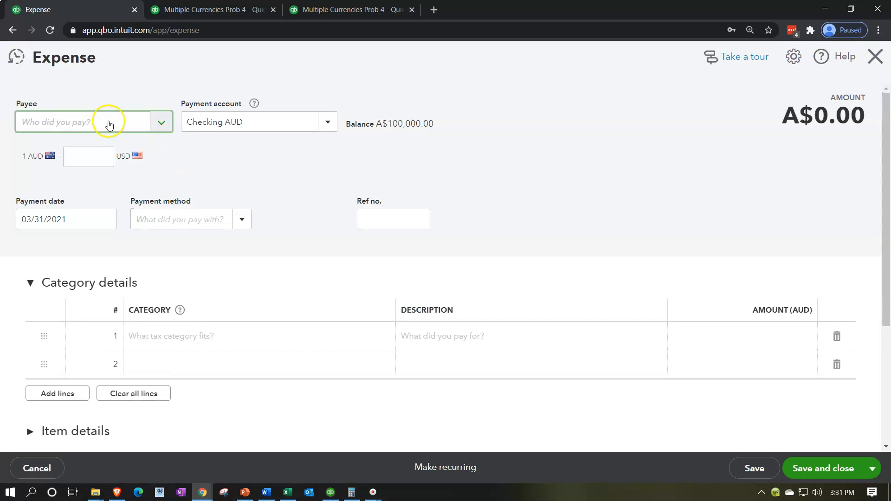
left_click(94, 121)
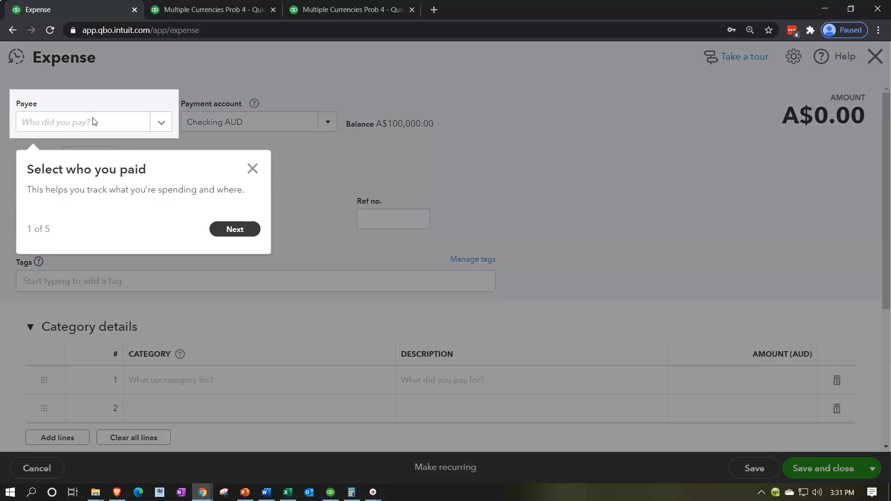
left_click(253, 168)
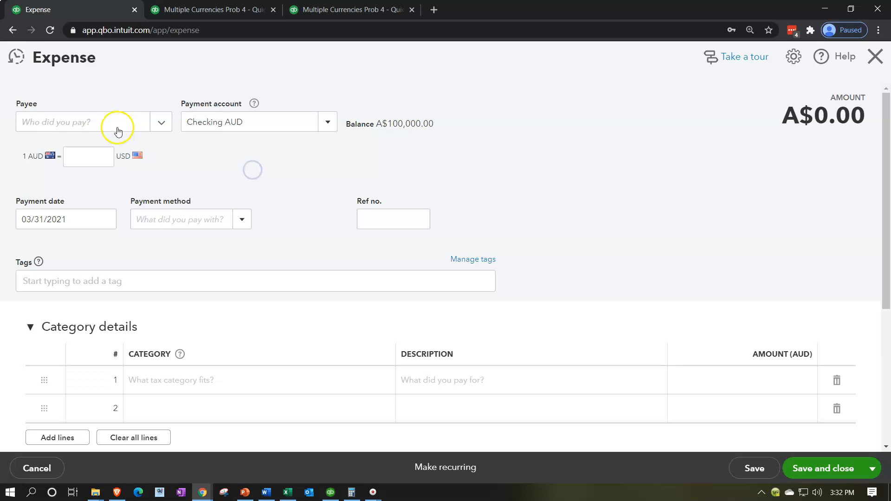
Add Broker USD as a new vendor with currency USD United States Dollar and use it as the expense's payee
left_click(95, 123)
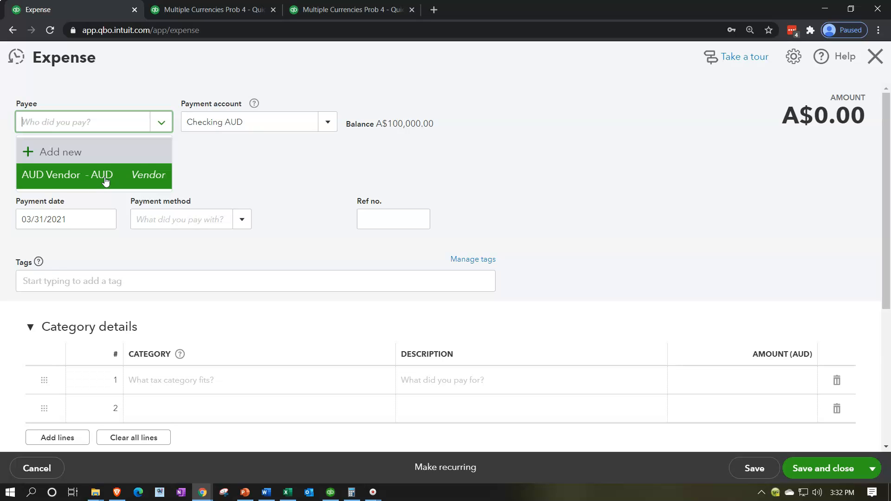
left_click(79, 124)
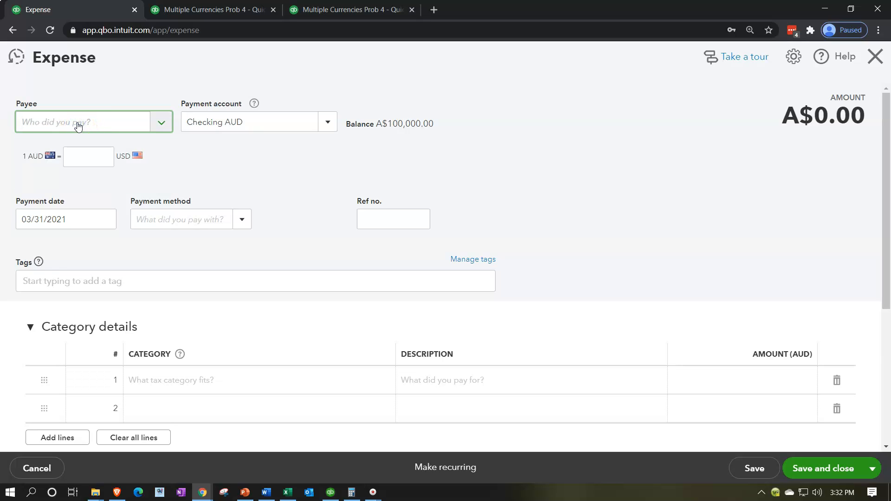
type("Broker U")
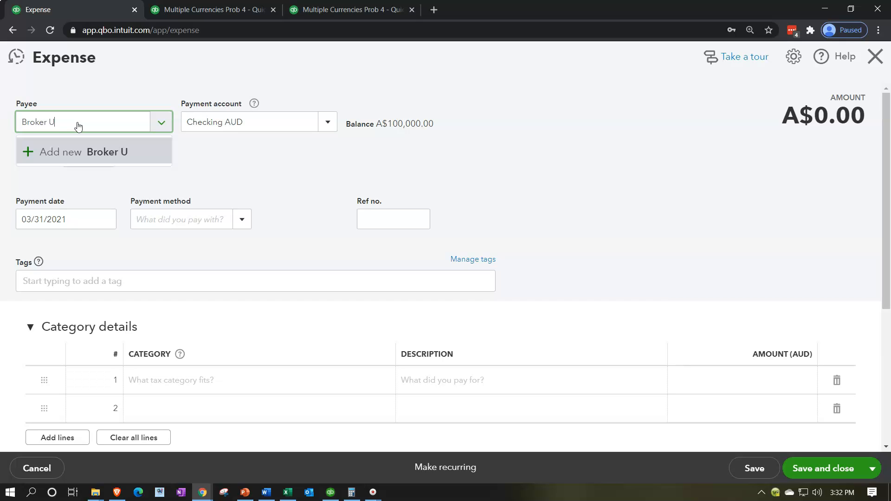
key("Tab")
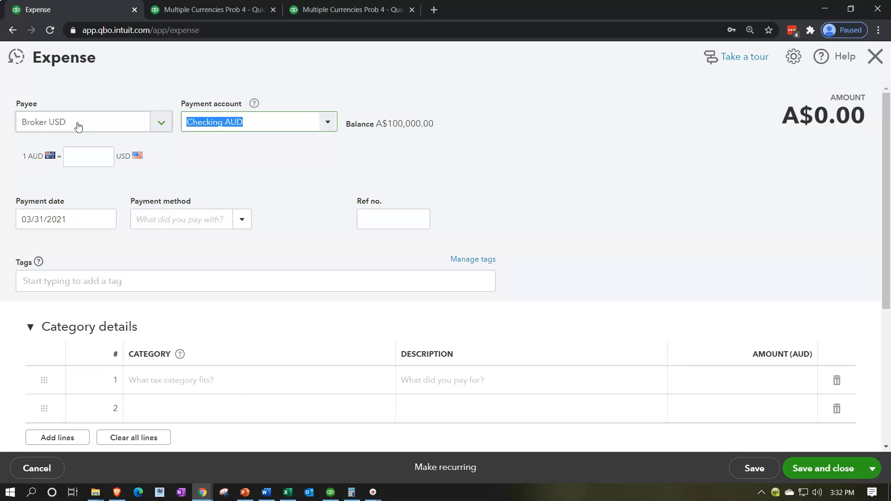
left_click(77, 126)
left_click(130, 147)
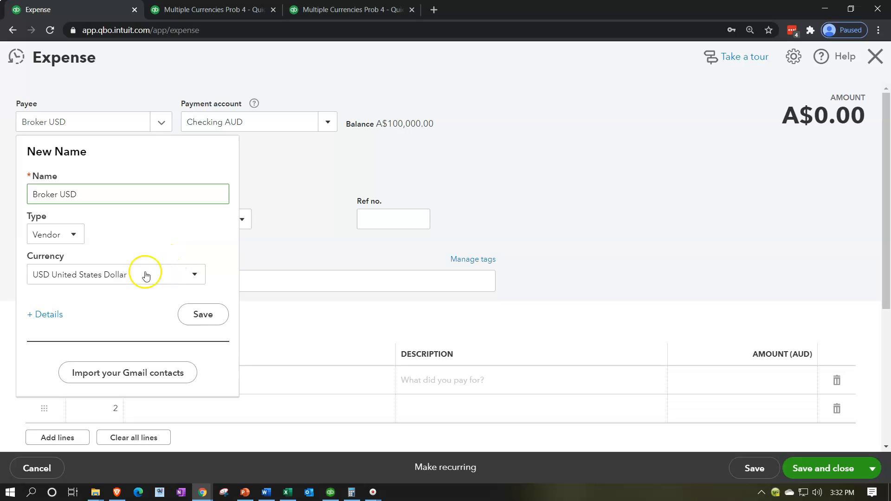
left_click(203, 315)
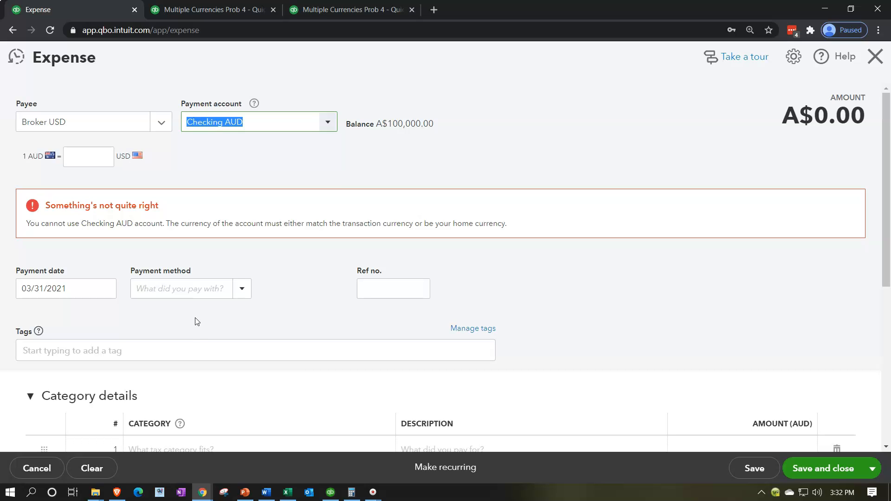
Set the expense's payment account to Checking USD and categorize its first line as Broker Payable USD
left_click(327, 122)
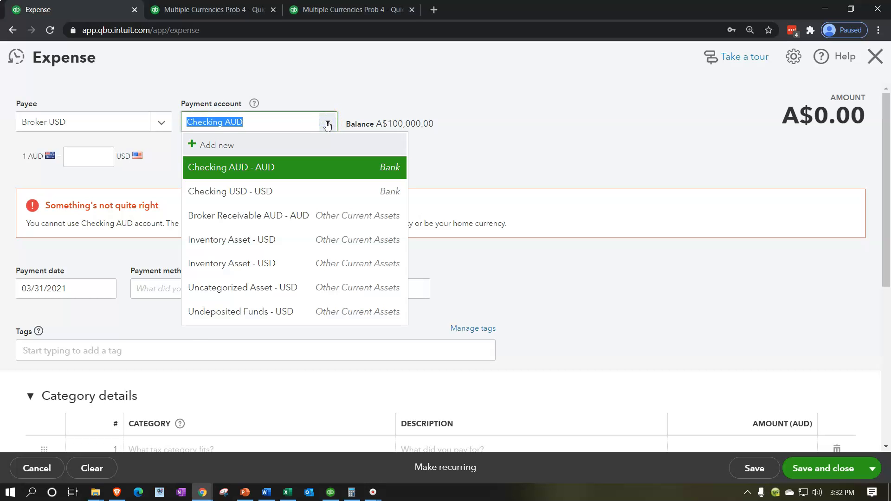
left_click(264, 191)
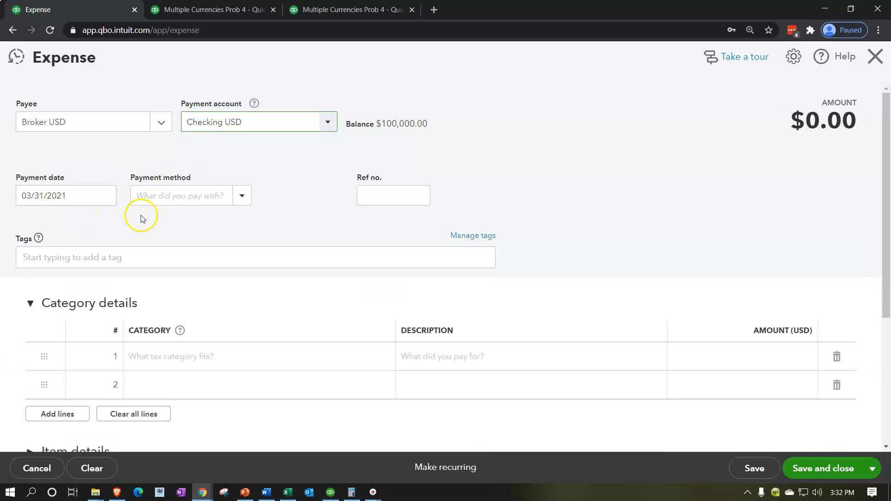
scroll(143, 219, "down", 1)
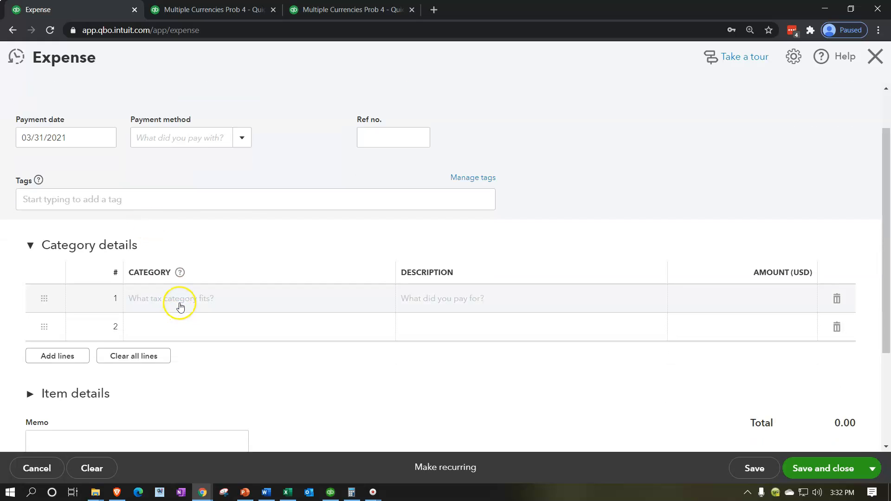
left_click(180, 303)
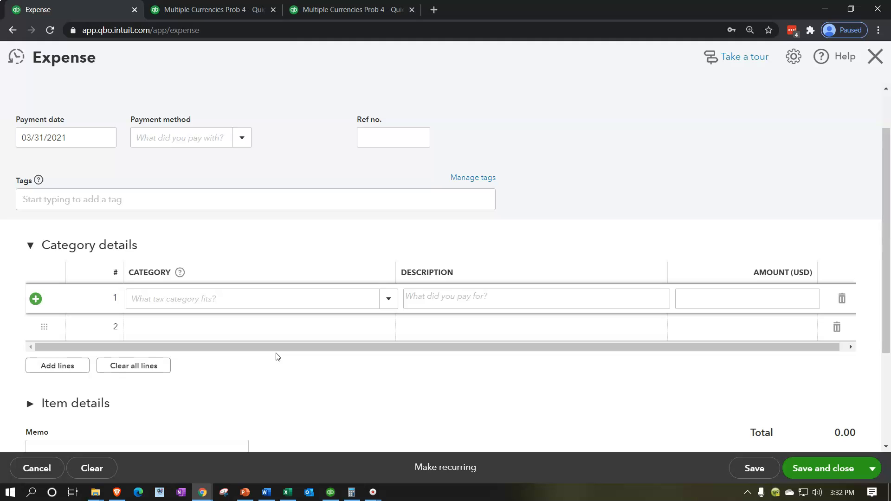
left_click(207, 297)
type("Br")
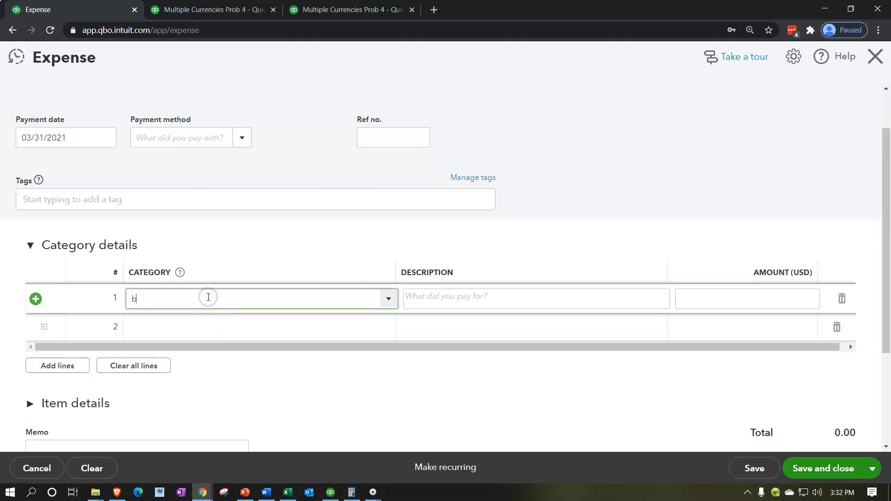
type("oker Receivable AUD")
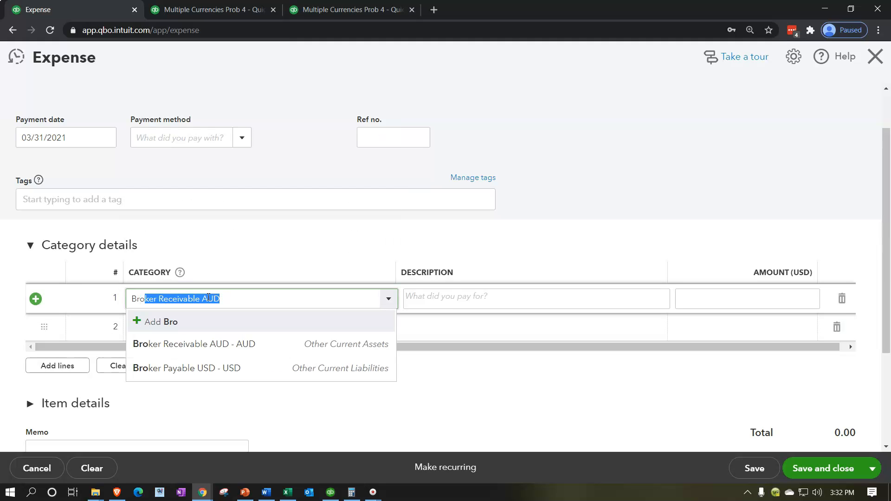
key("Down")
key("Down")
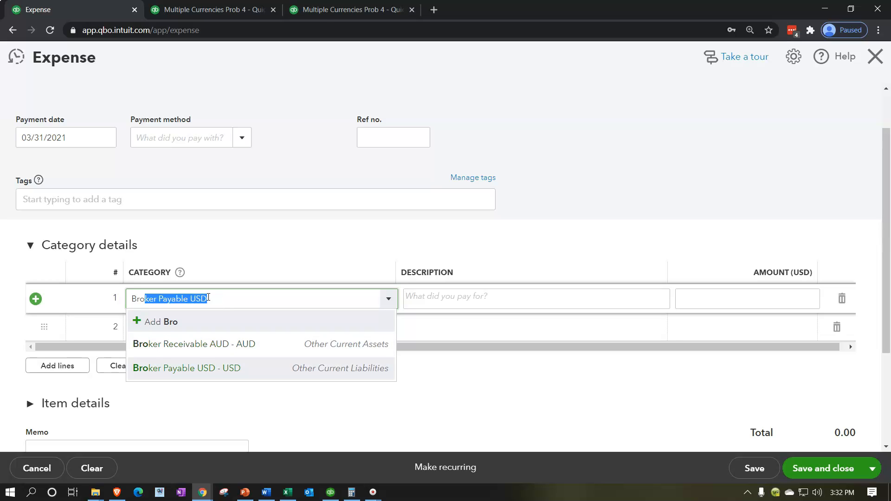
key("Tab")
key("Tab")
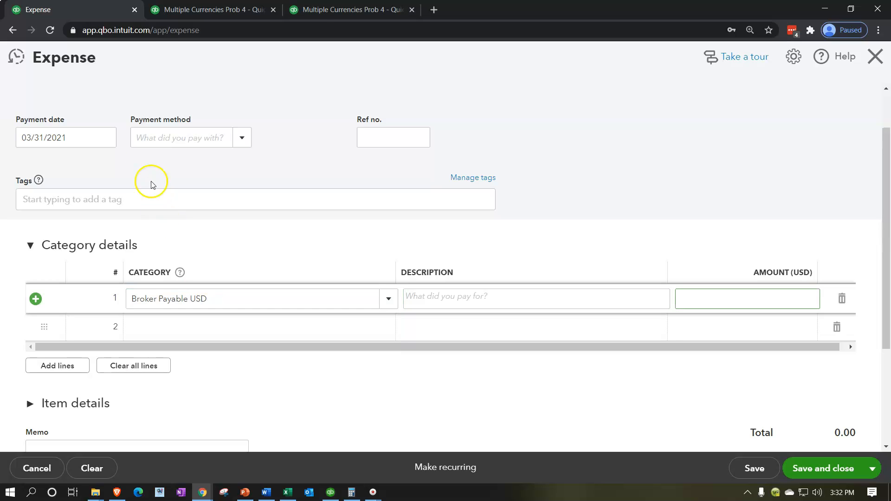
Check the Broker Payable USD balance on the Balance Sheet, enter 60,900 as the line amount, and save and close the expense
left_click(172, 9)
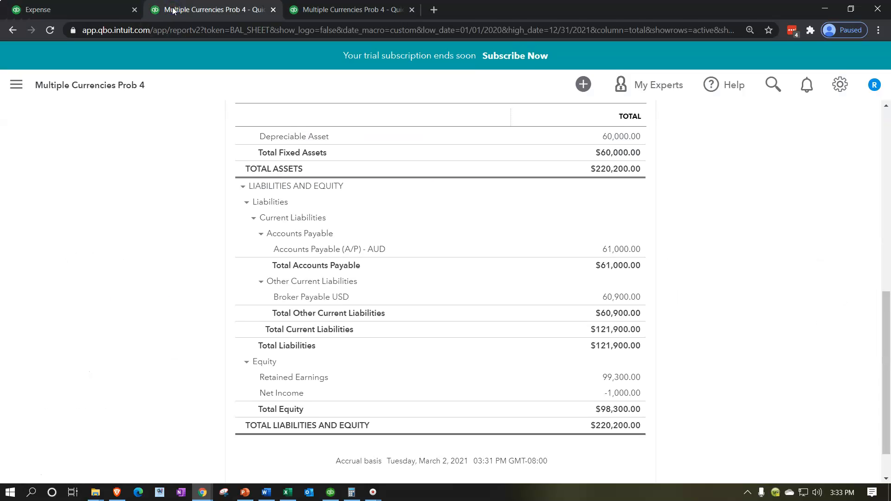
left_click(126, 9)
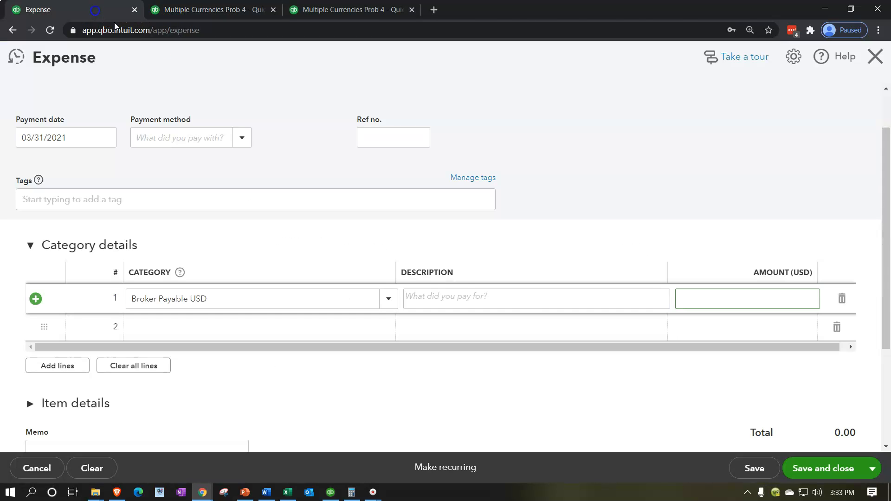
type("60900")
key("Tab")
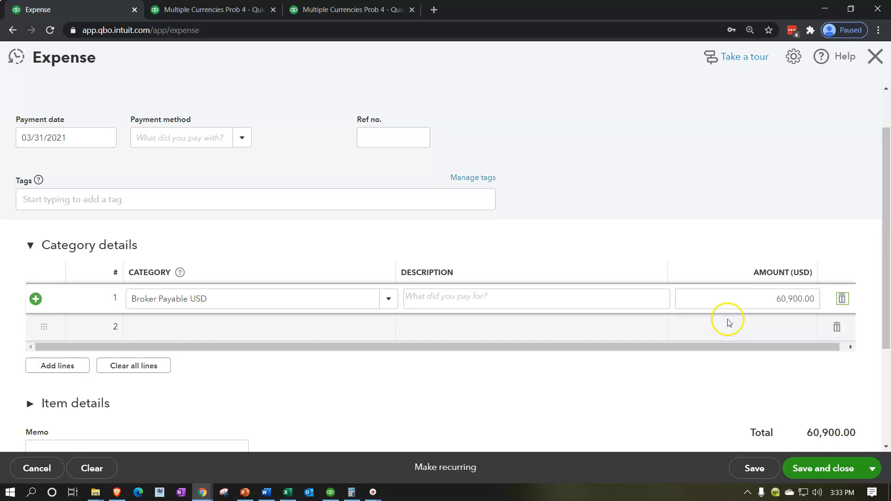
left_click(807, 464)
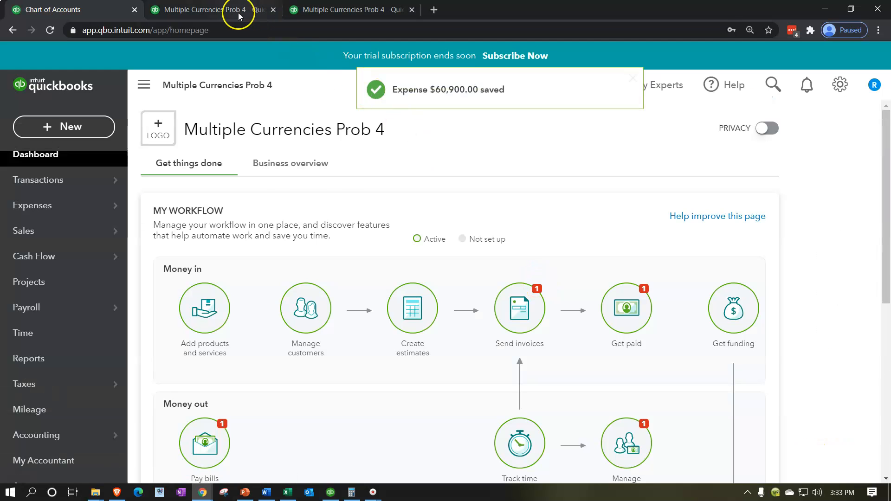
Rerun the Balance Sheet as of December 31, 2021 to include the broker payment
left_click(238, 14)
scroll(195, 259, "up", 6)
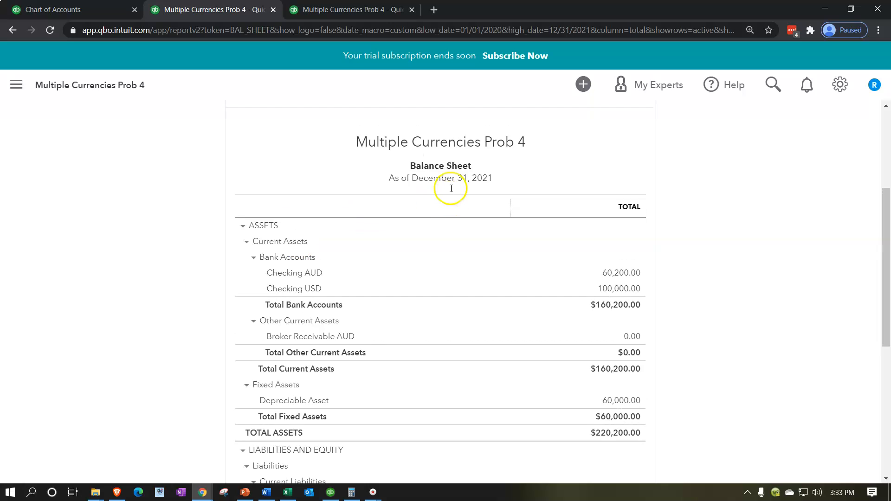
scroll(451, 189, "up", 4)
left_click(574, 199)
scroll(156, 351, "down", 3)
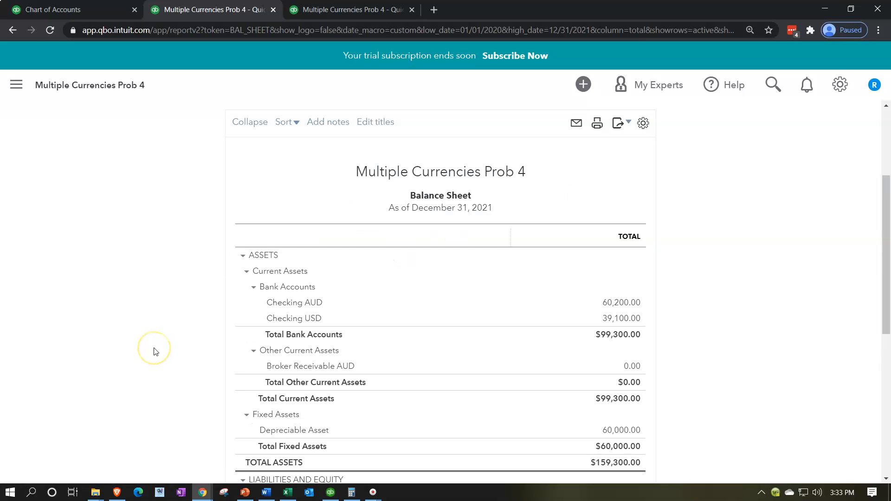
Check the Checking USD, Broker Payable USD and Broker Receivable AUD balances on the refreshed Balance Sheet
key("ctrl+plus")
key("ctrl+plus")
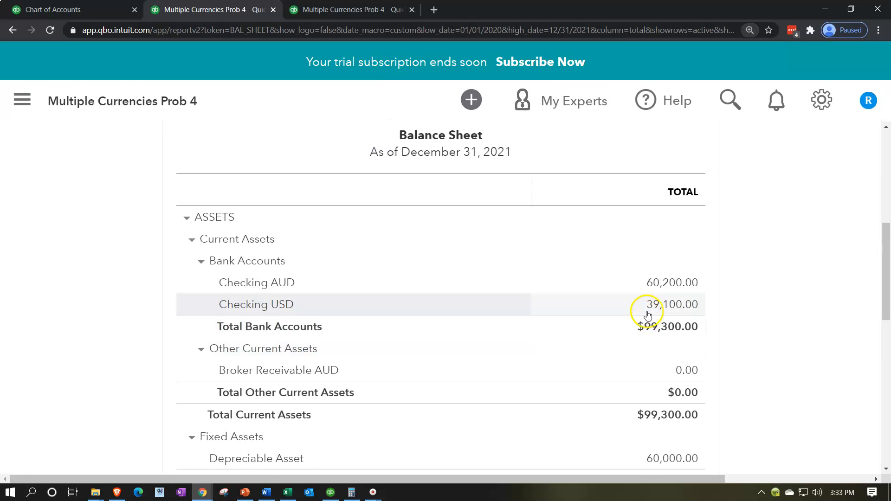
scroll(646, 298, "down", 3)
scroll(651, 306, "down", 4)
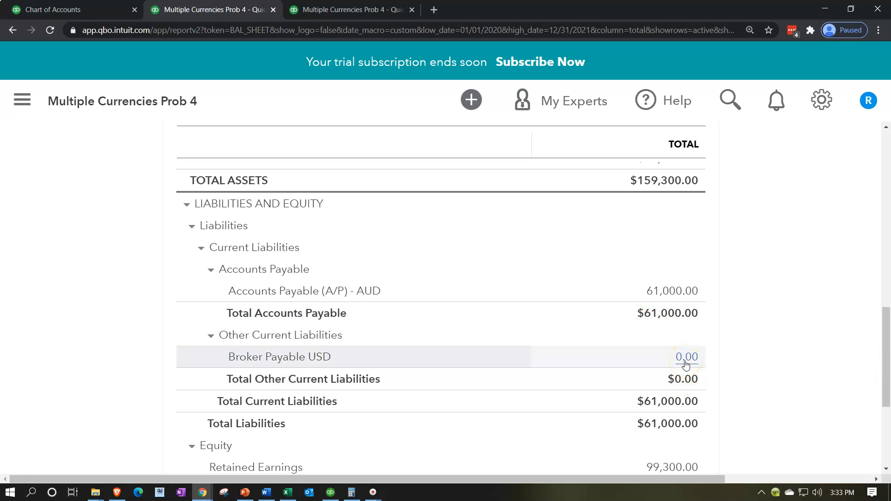
scroll(686, 365, "up", 7)
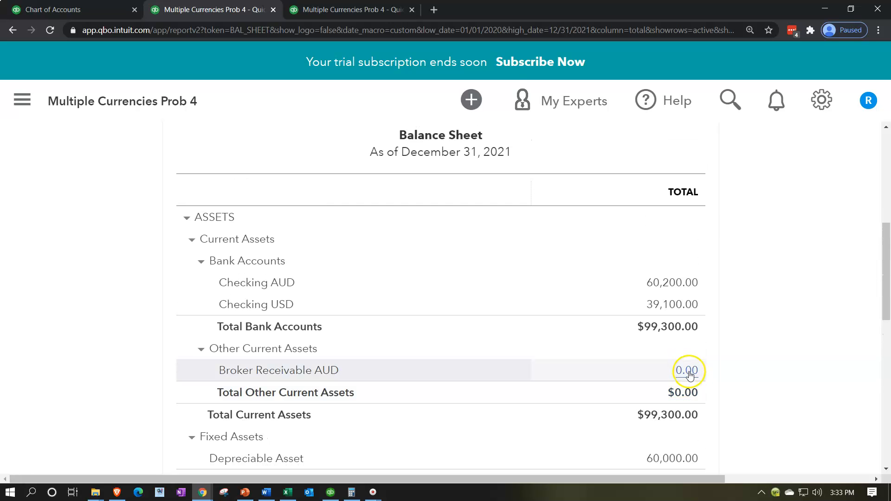
Compare the Accounts Payable (A/P) - AUD balance with the Checking AUD balance on the Balance Sheet
scroll(687, 367, "down", 2)
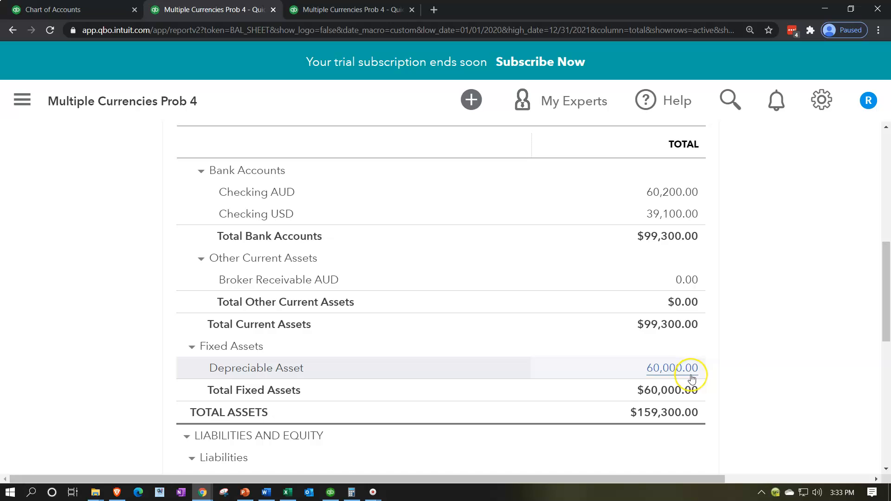
scroll(691, 379, "down", 4)
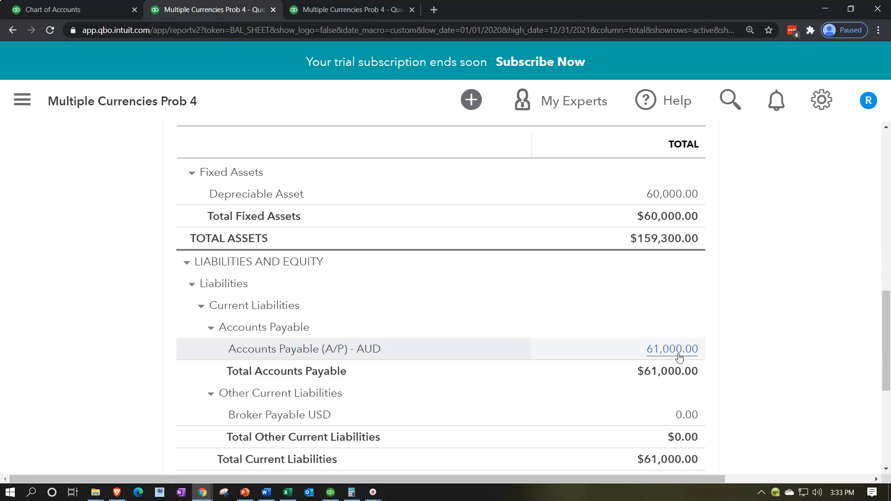
scroll(679, 357, "up", 6)
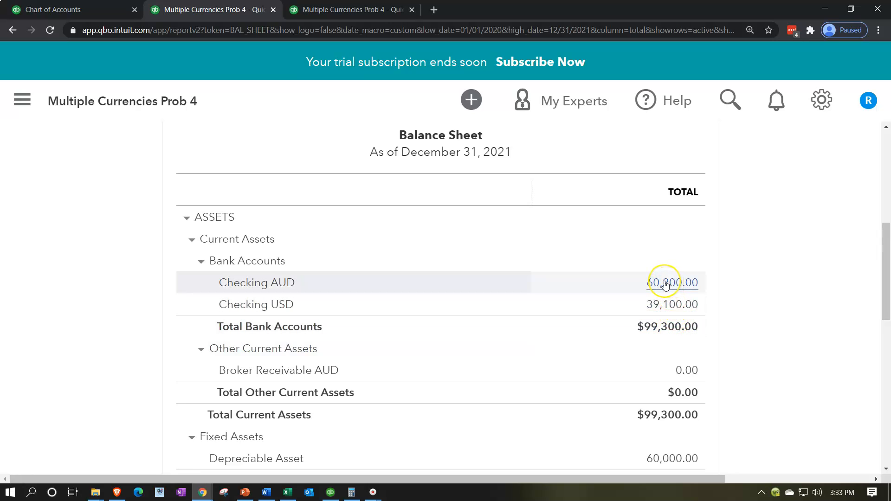
scroll(510, 353, "down", 2)
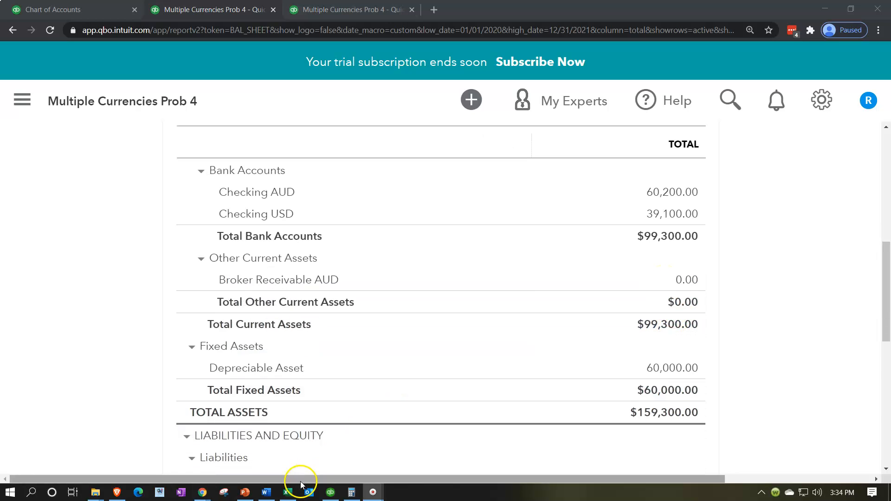
Review the 3/31/x2 Accounts Payable (AUD) gain and payment entries in the Excel worksheet, and return to the QuickBooks Balance Sheet's liabilities
left_click(288, 493)
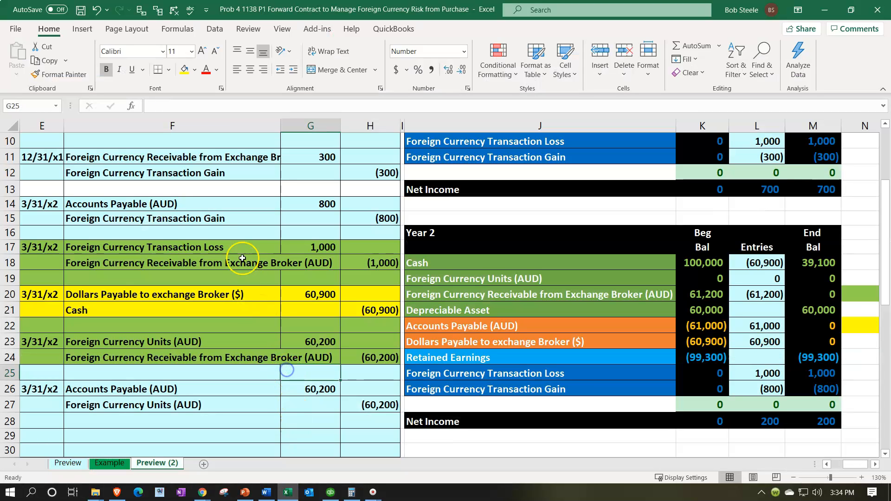
left_click(252, 207)
left_click_drag(252, 207, 361, 213)
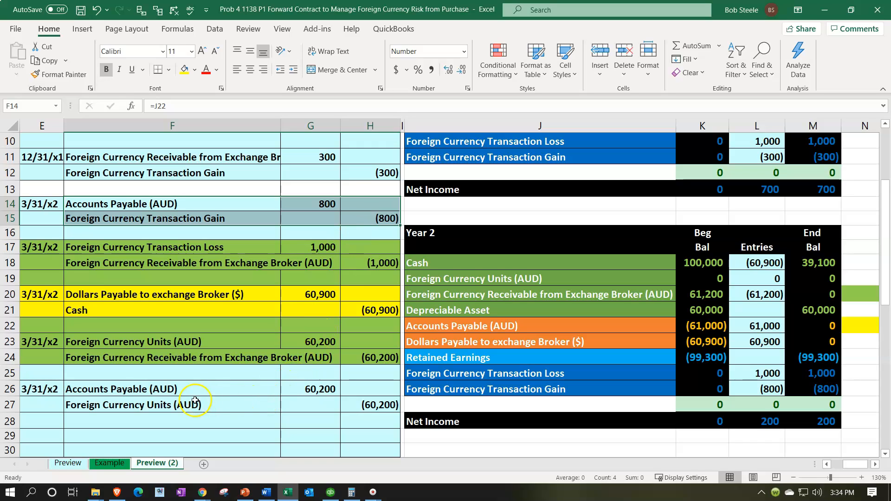
left_click_drag(159, 390, 351, 402)
left_click(203, 492)
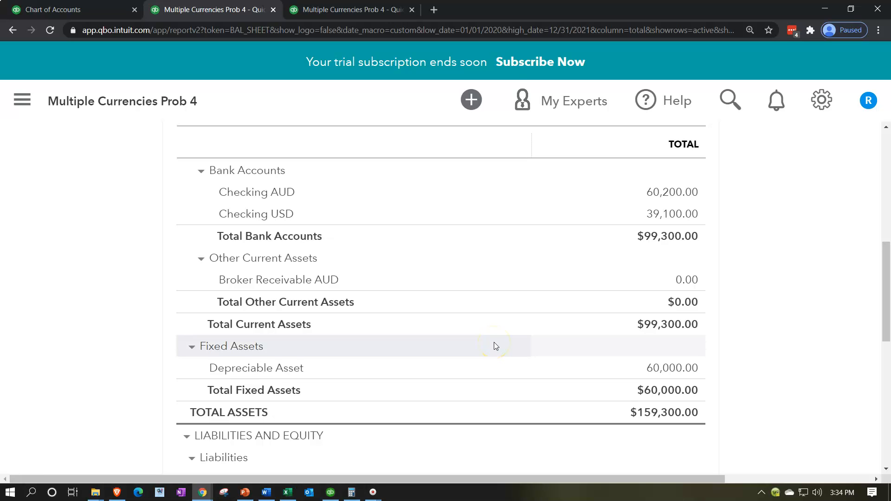
scroll(493, 342, "down", 4)
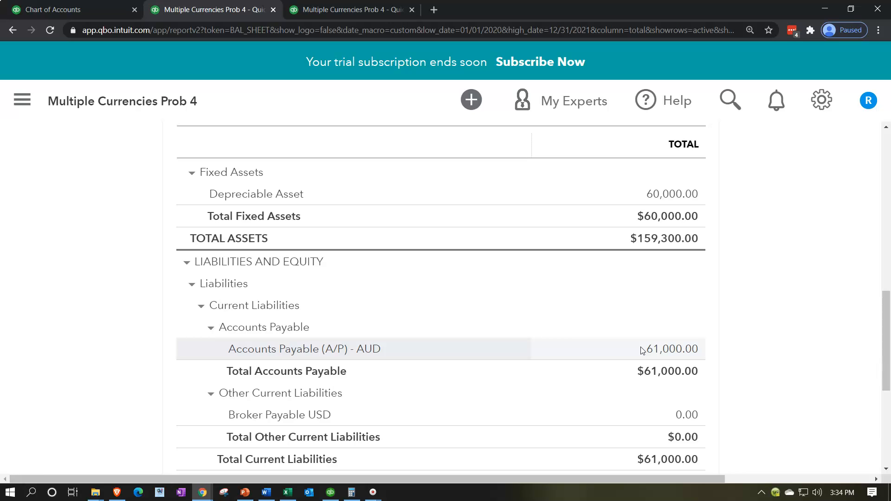
Rerun the Profit and Loss report for 01/01/2021 to 12/31/2021 and check the Exchange Gain Loss and net income lines
left_click(356, 11)
scroll(265, 197, "down", 2)
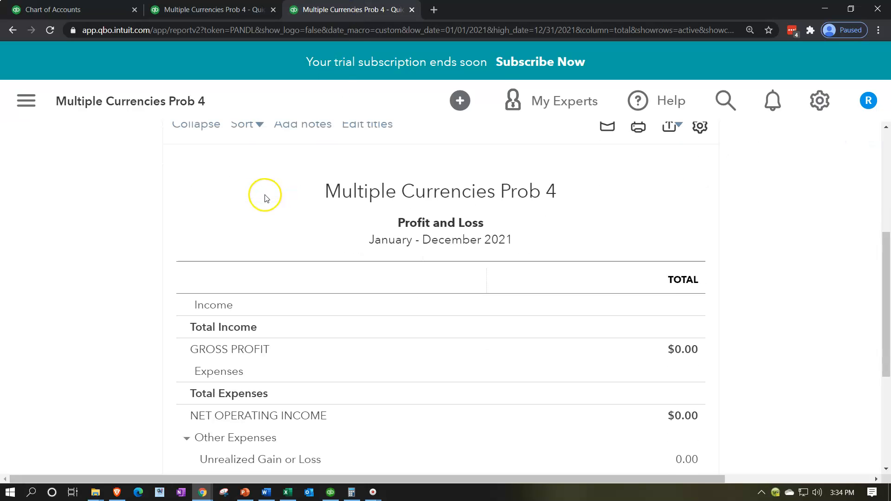
scroll(489, 209, "up", 5)
scroll(644, 258, "up", 1)
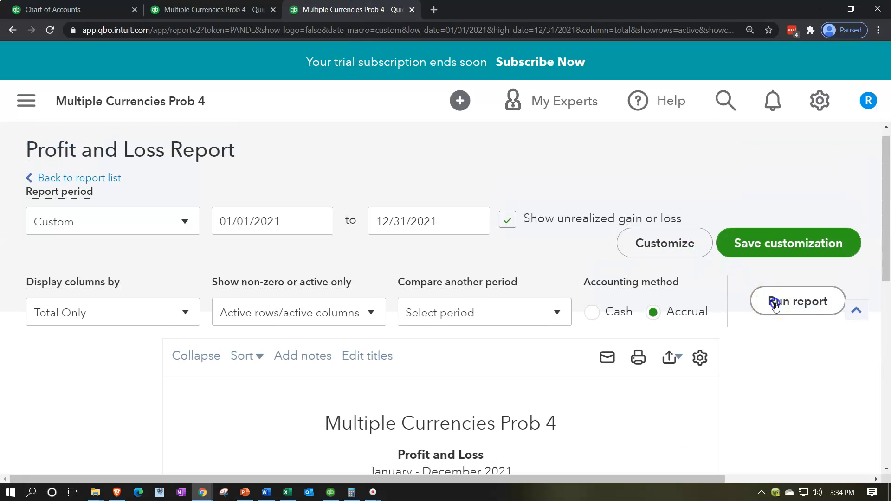
scroll(301, 327, "down", 5)
scroll(285, 332, "down", 3)
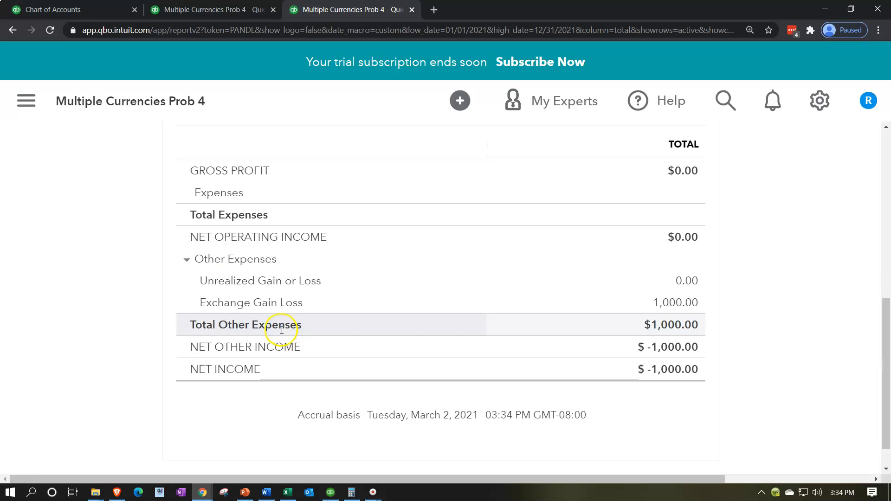
Find and open the Trial Balance report, and collapse the navigation menu for more room
left_click(23, 103)
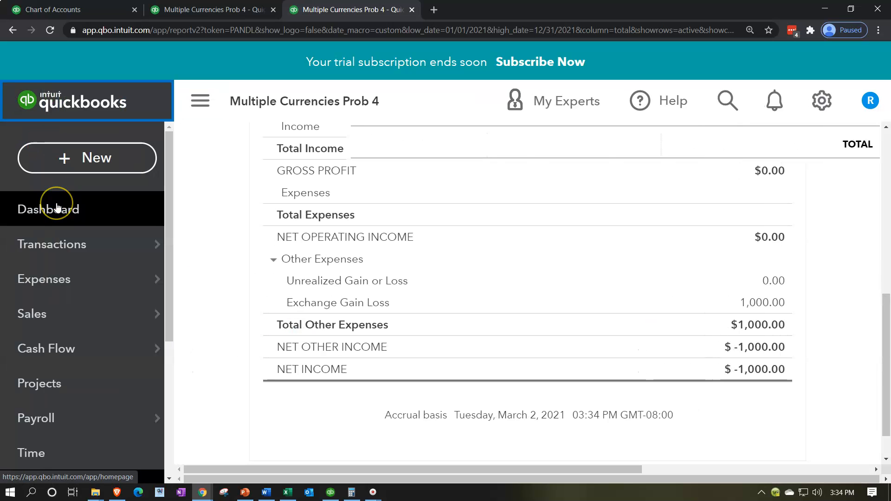
scroll(63, 227, "down", 3)
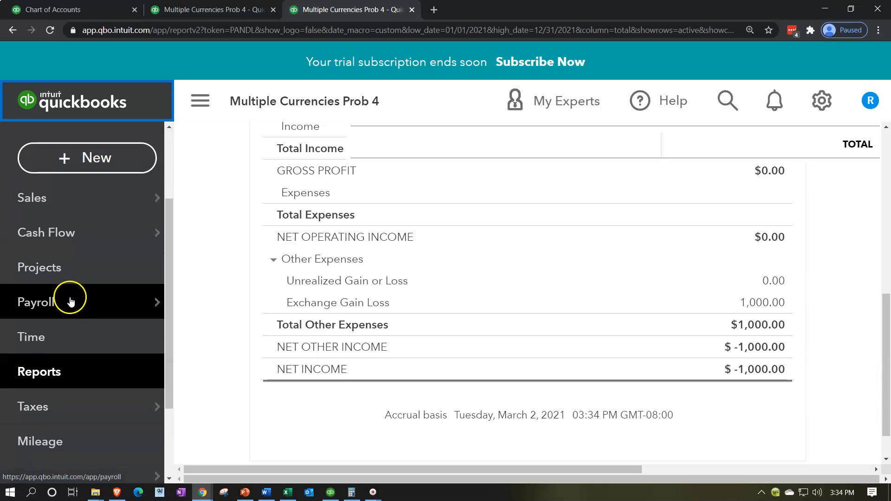
left_click(64, 372)
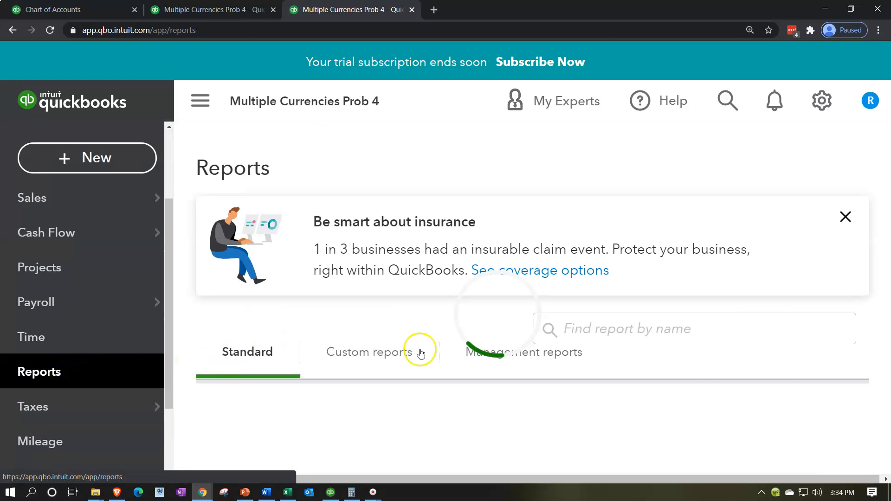
left_click(643, 329)
type("trial")
key("Down")
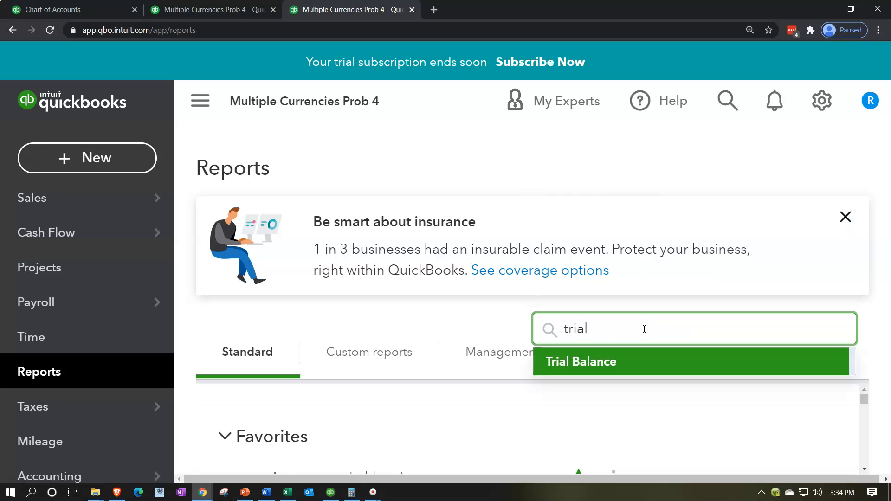
key("Return")
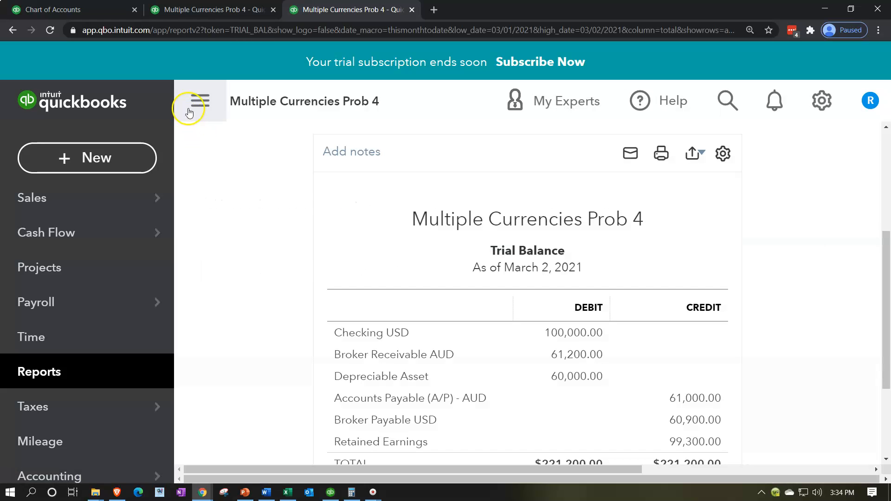
left_click(195, 101)
Try to set a Trial Balance report period starting 01/01/2020
scroll(167, 255, "up", 5)
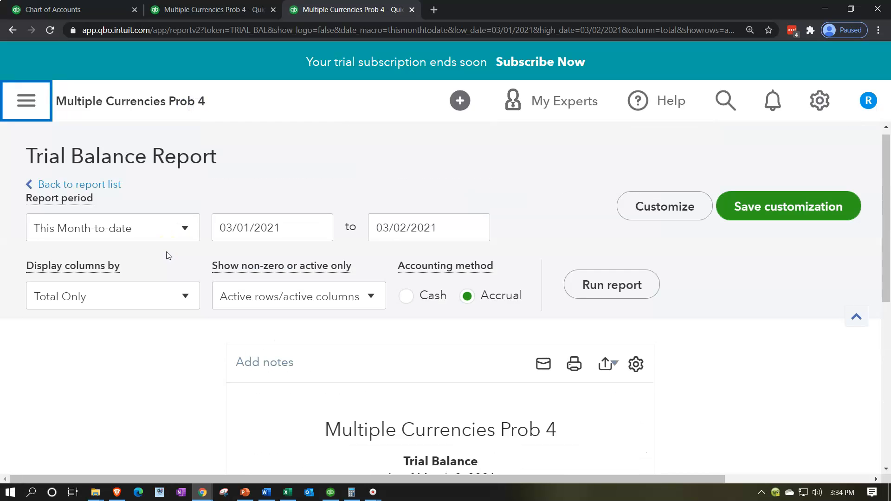
left_click(268, 235)
type("01012020")
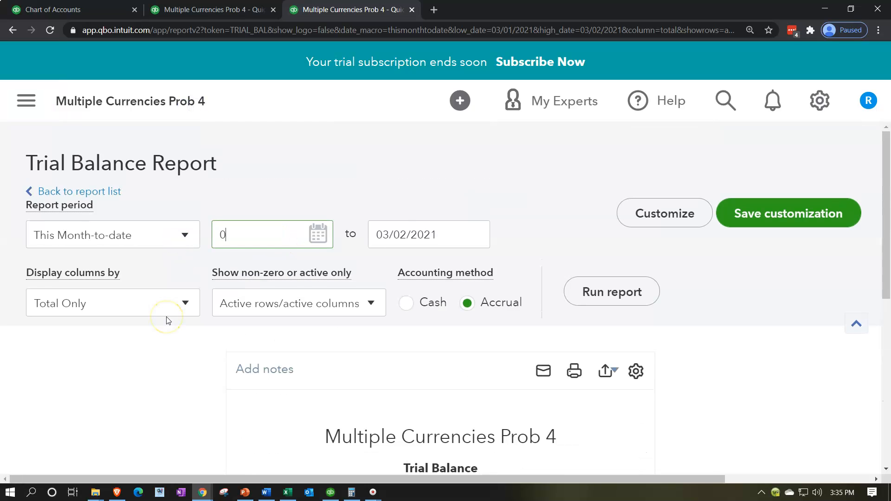
key("Tab")
type("12120")
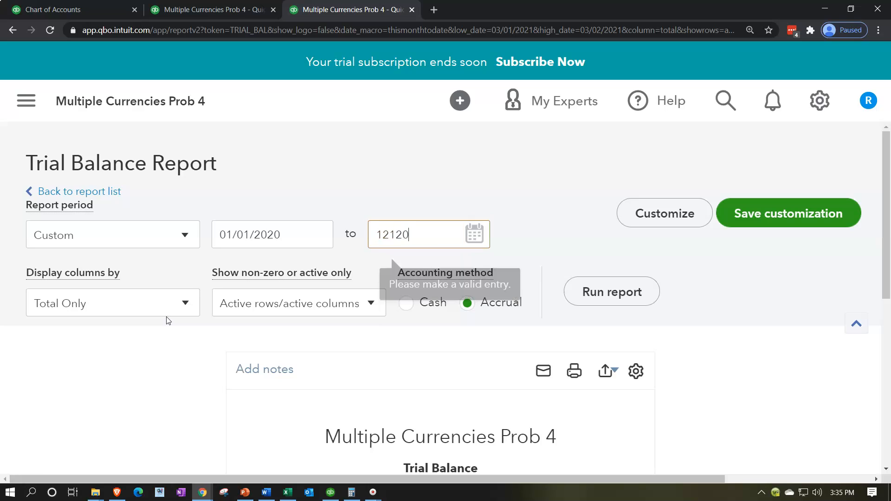
key("Tab")
left_click(392, 226)
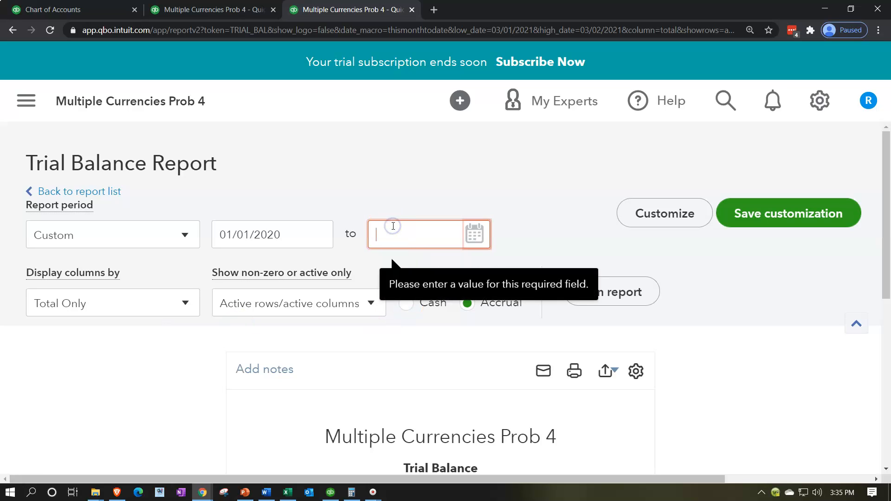
Set the Trial Balance period to 01/01/2021 through 12/31/2021, run the report and review its account balances
left_click(259, 234)
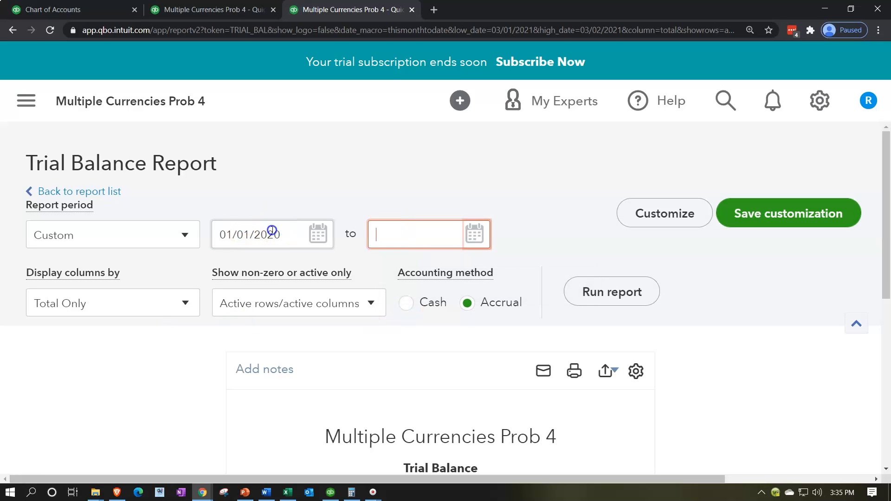
left_click_drag(273, 233, 144, 235)
type("01/01/2021")
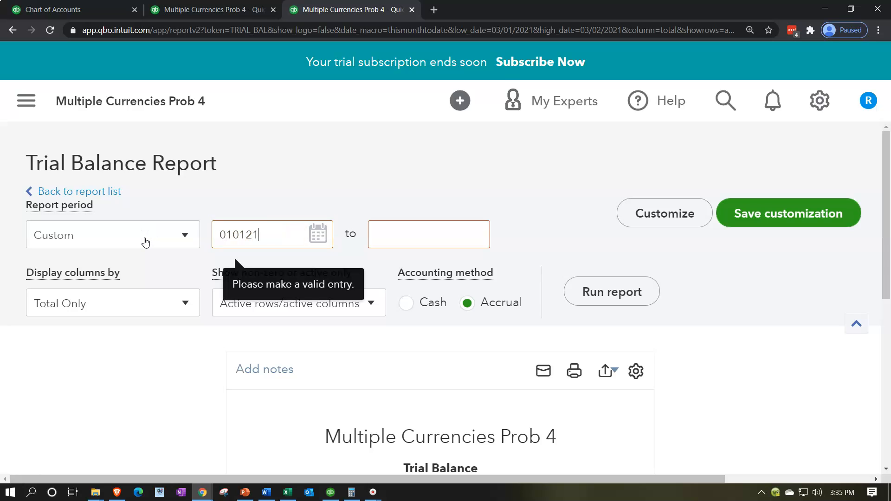
key("Tab")
type("12/31/2021")
key("Tab")
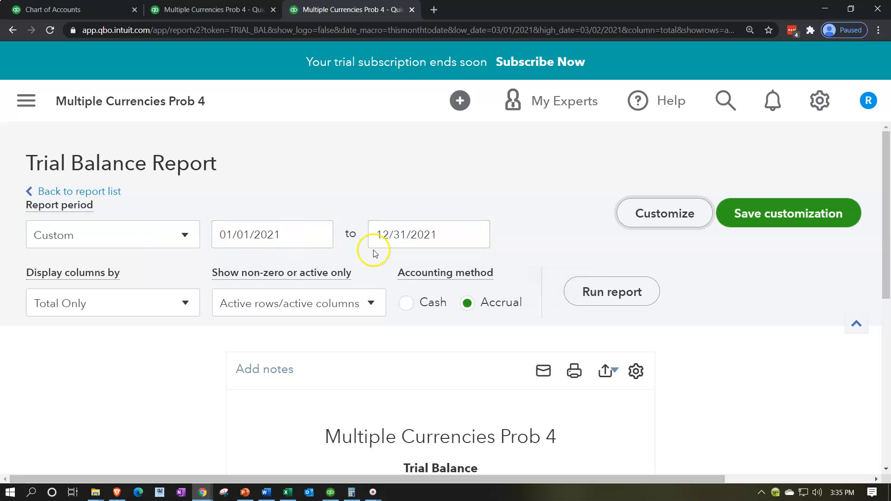
left_click(583, 294)
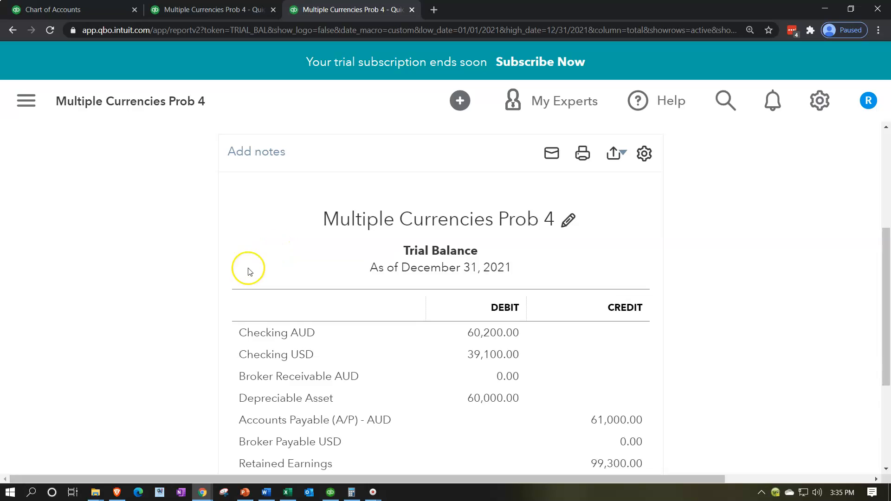
scroll(228, 276, "down", 2)
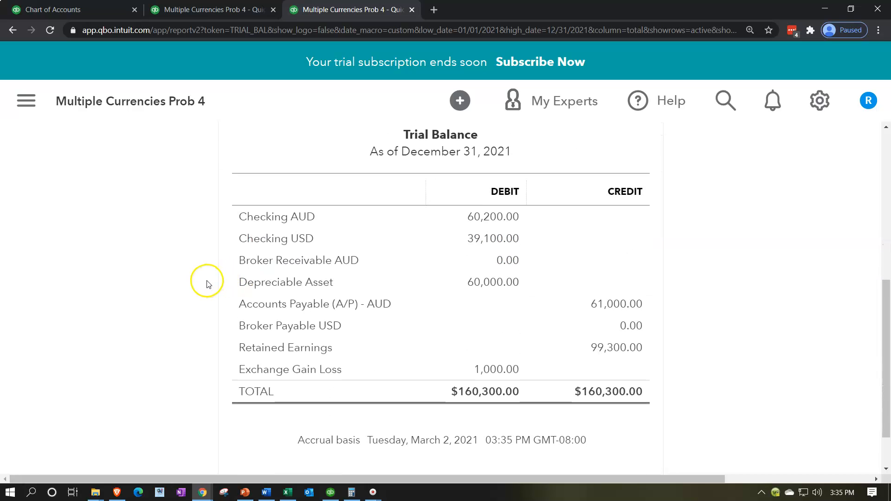